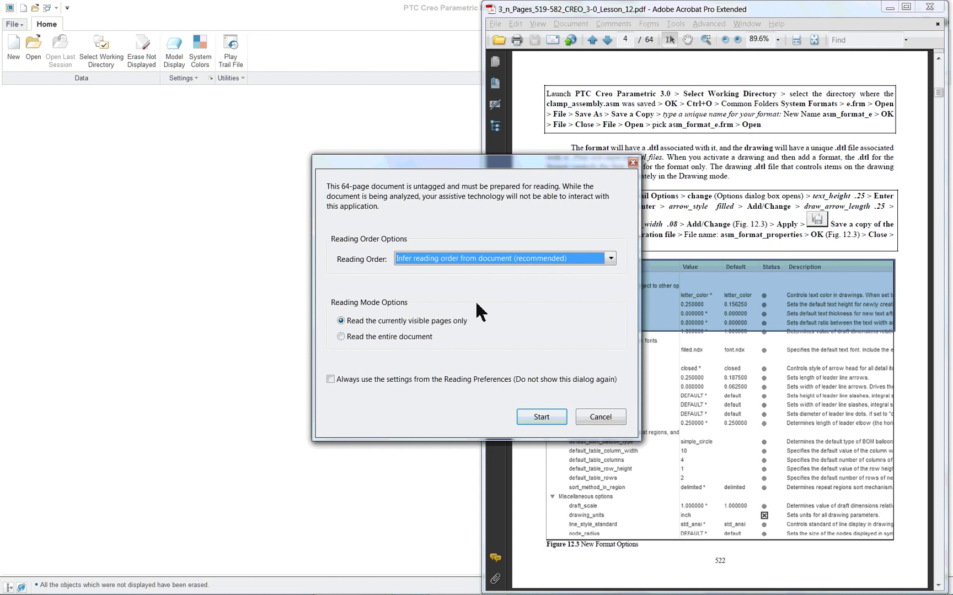
Dismiss the PDF reading prompt, switch to Creo Parametric and set the working directory to the Lesson_Swing_CLamp folder.
{"action": "left_click", "coordinate": [589, 417]}
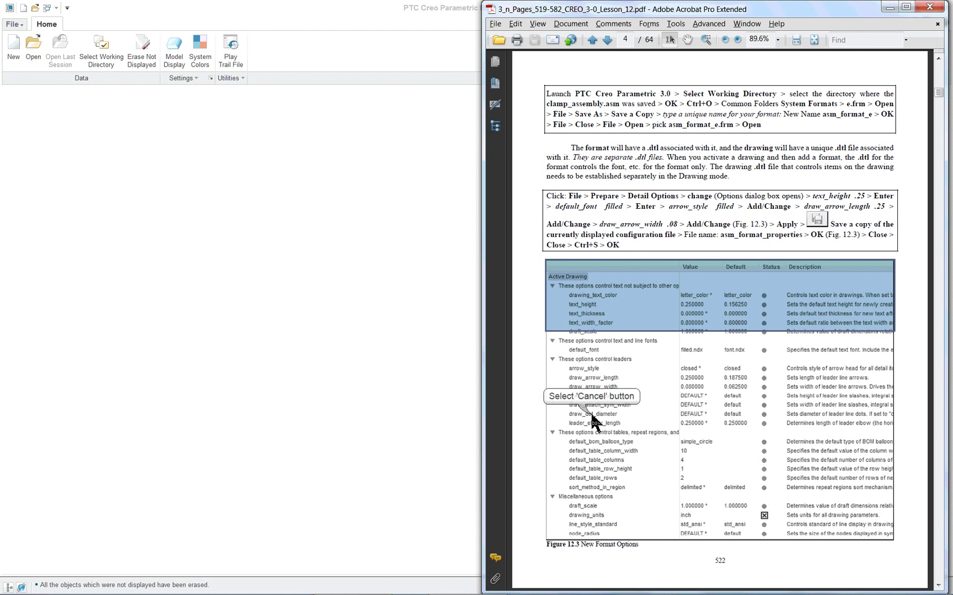
{"action": "scroll", "coordinate": [606, 398], "scroll_direction": "up", "scroll_amount": 2}
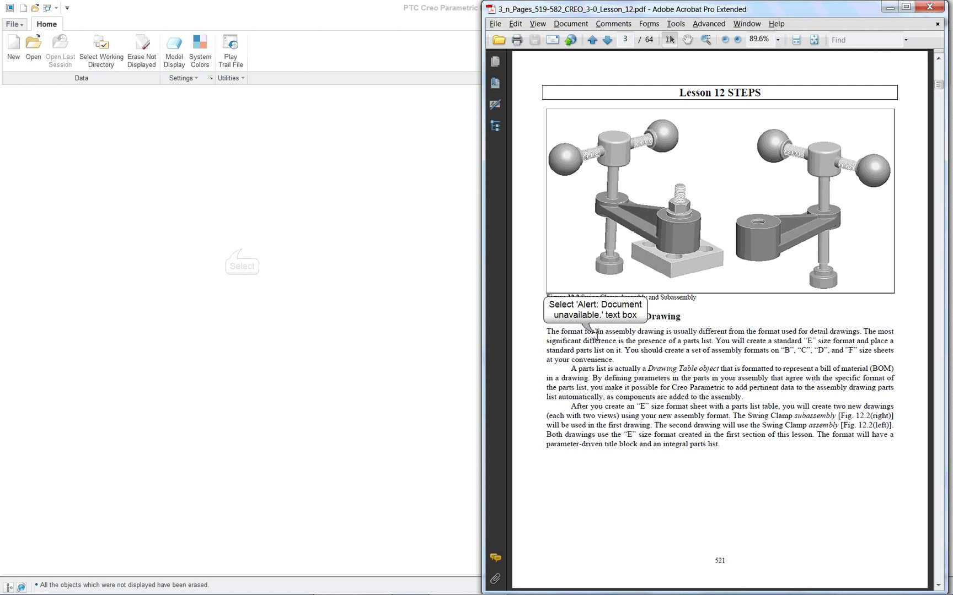
{"action": "left_click", "coordinate": [241, 257]}
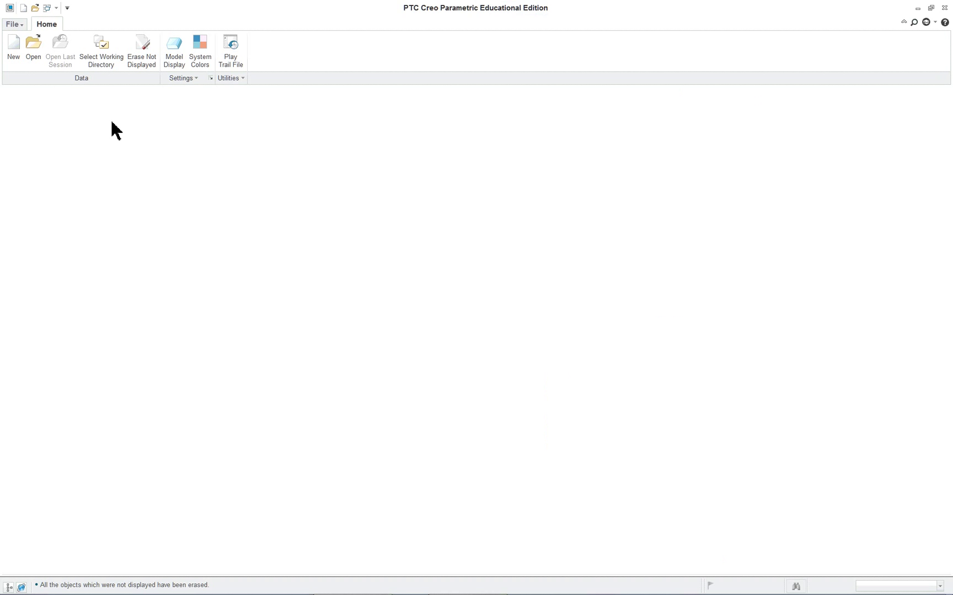
{"action": "left_click", "coordinate": [93, 48]}
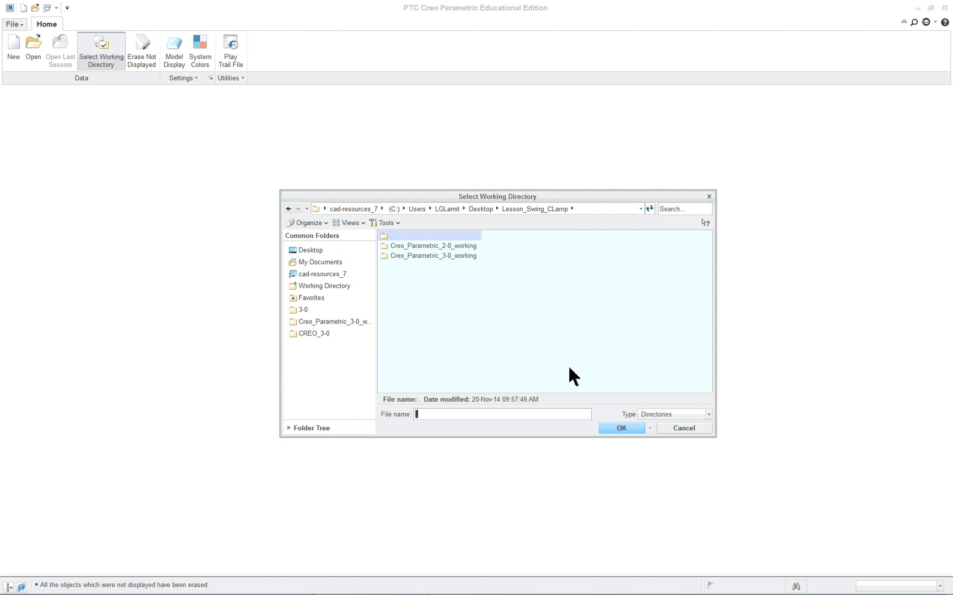
{"action": "left_click", "coordinate": [621, 429]}
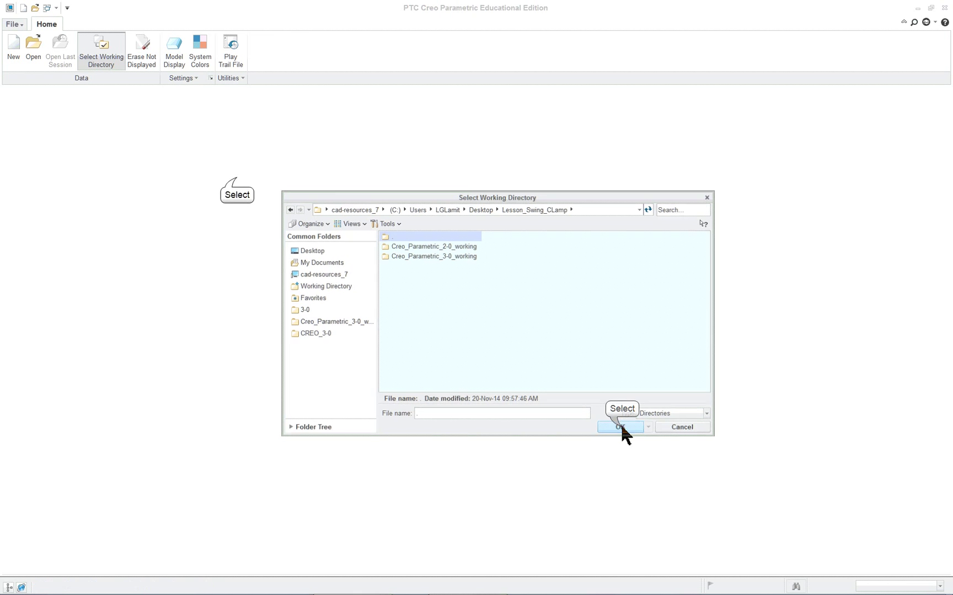
Open clamp_subassembly.asm, compare the model with the lesson's swing clamp figure, and close the assembly window.
{"action": "left_click", "coordinate": [36, 47]}
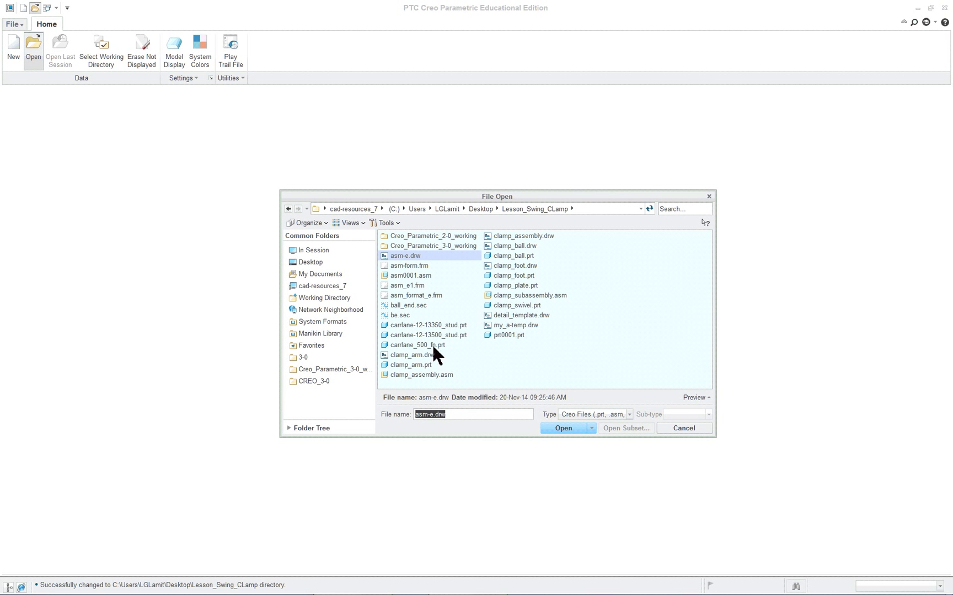
{"action": "double_click", "coordinate": [540, 298]}
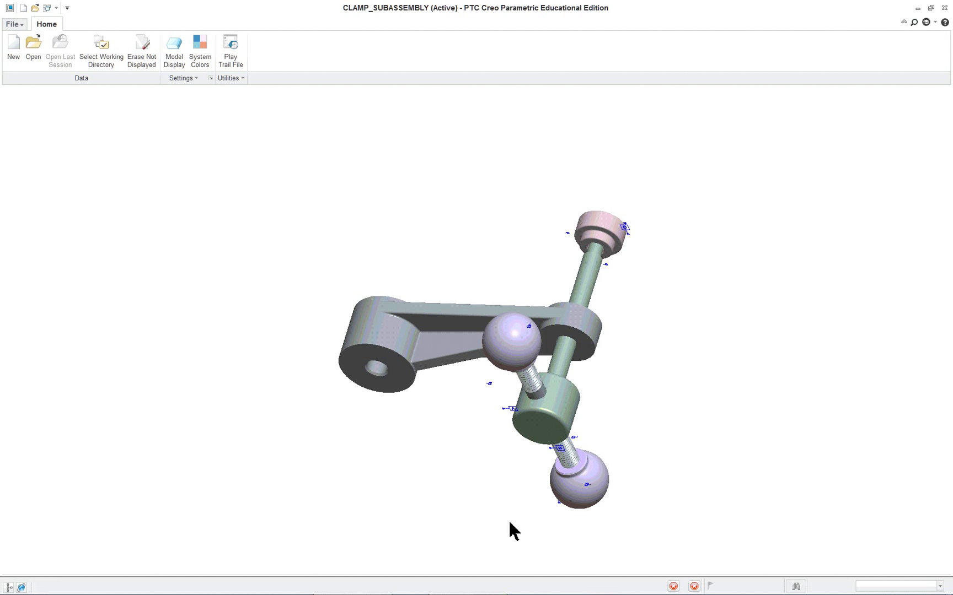
{"action": "left_click", "coordinate": [509, 588]}
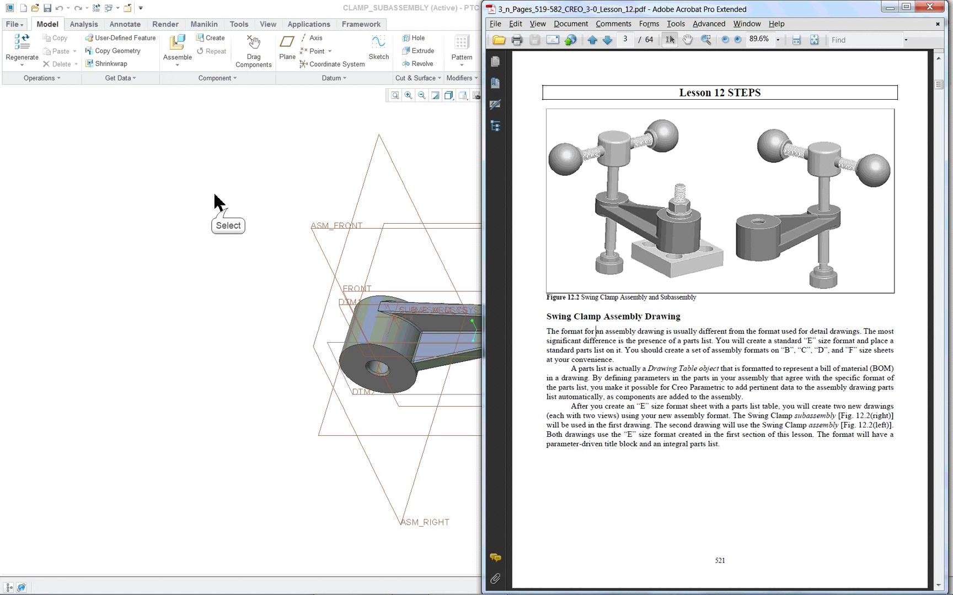
{"action": "left_click", "coordinate": [227, 211]}
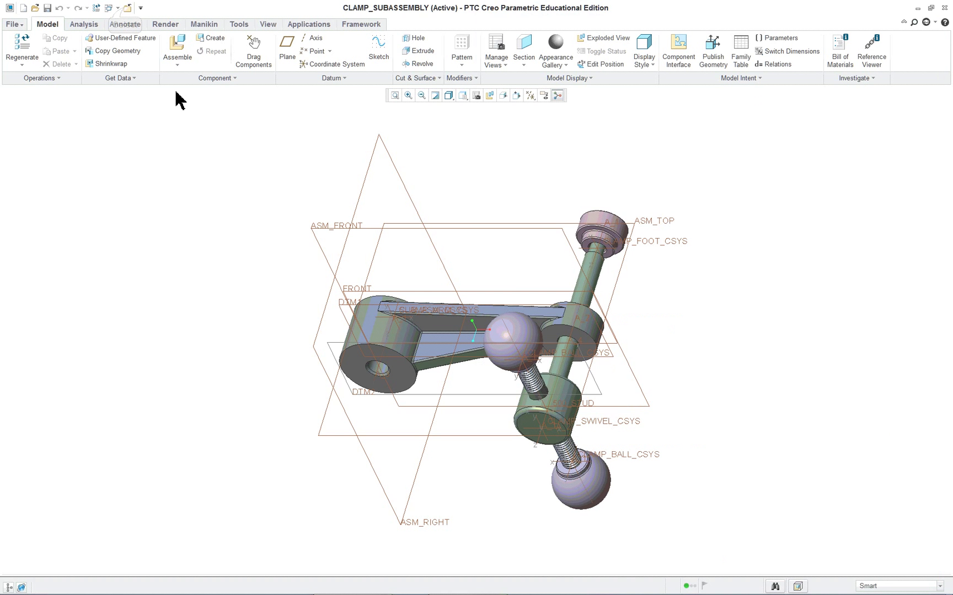
{"action": "left_click", "coordinate": [126, 11]}
Check the PDF lesson instructions, return to Creo Parametric and open the e.frm format from the System Formats folder.
{"action": "key", "text": "alt+Tab"}
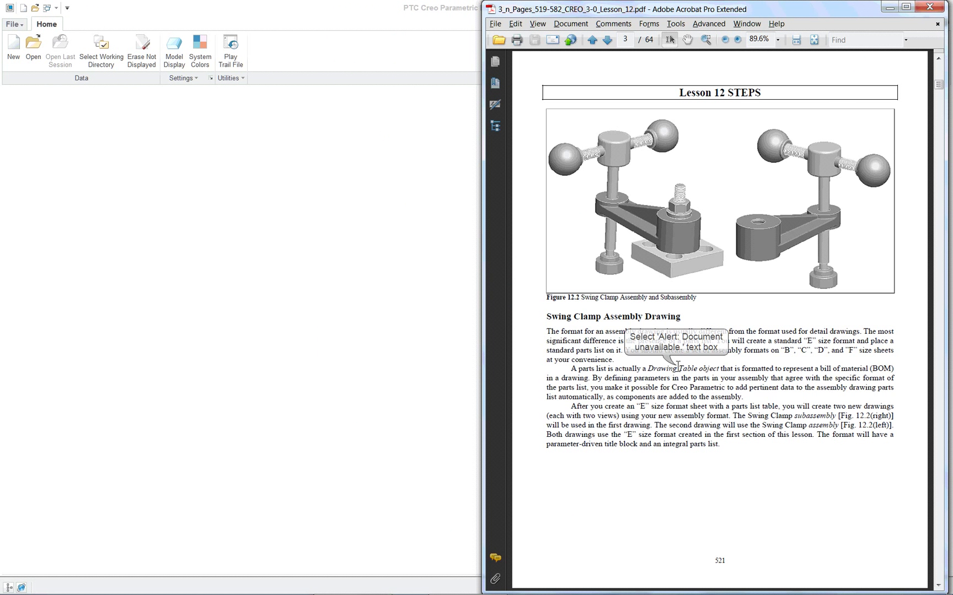
{"action": "scroll", "coordinate": [676, 366], "scroll_direction": "down", "scroll_amount": 1}
{"action": "left_click", "coordinate": [186, 222]}
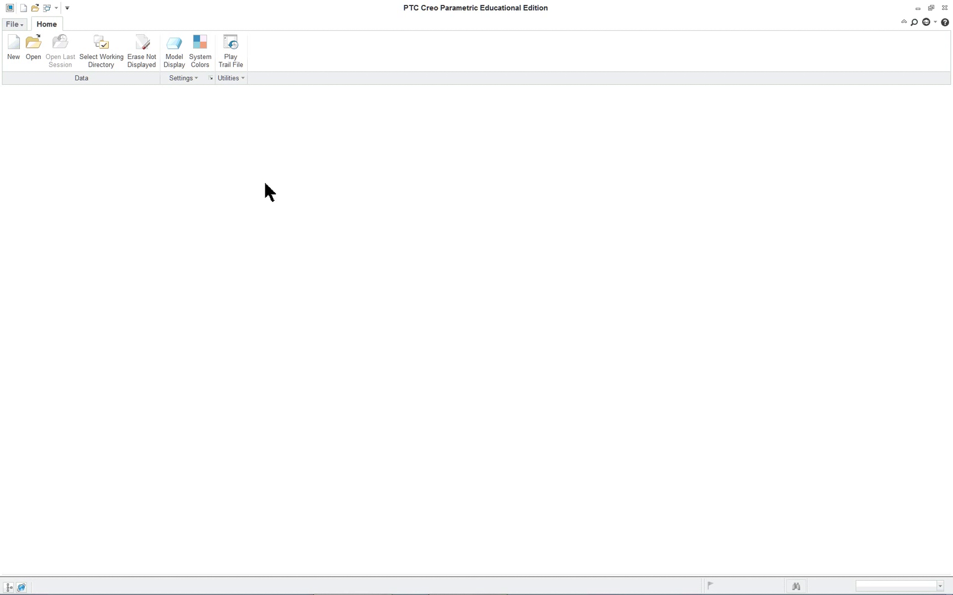
{"action": "key", "text": "ctrl+o"}
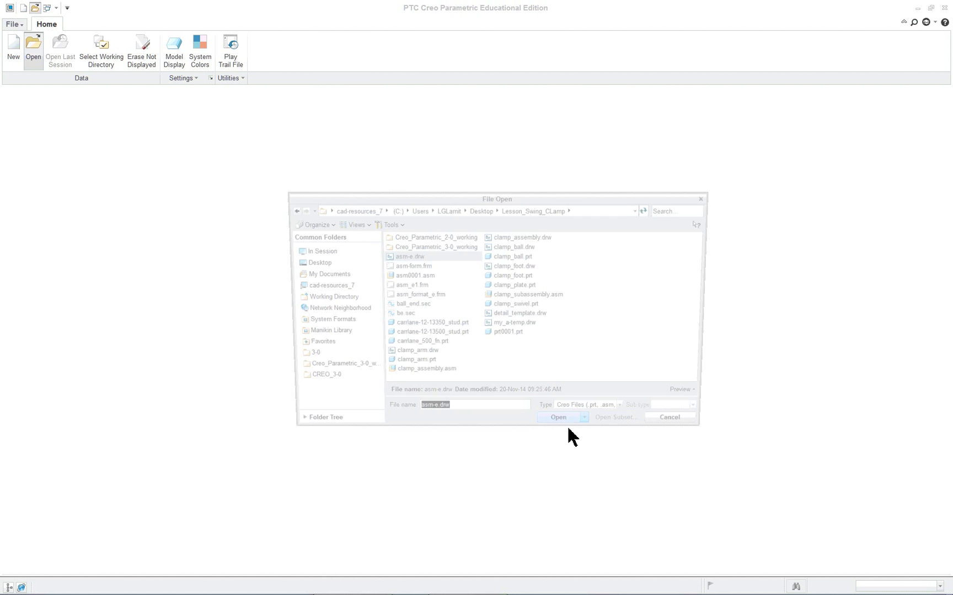
{"action": "left_click", "coordinate": [339, 323]}
{"action": "double_click", "coordinate": [397, 275]}
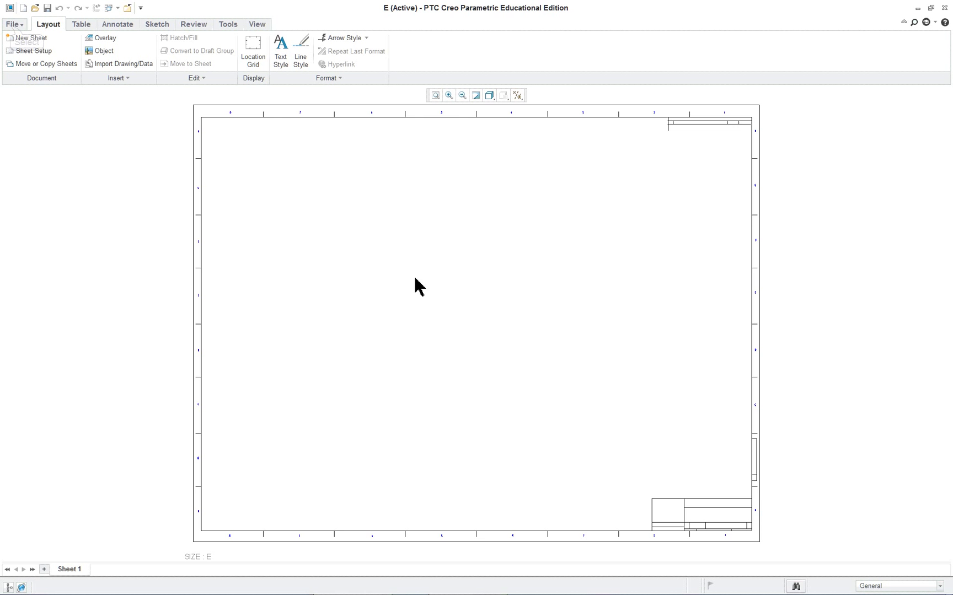
Save a copy of the E-size format as asm_e_format in the working directory and close the original format.
{"action": "left_click", "coordinate": [13, 26]}
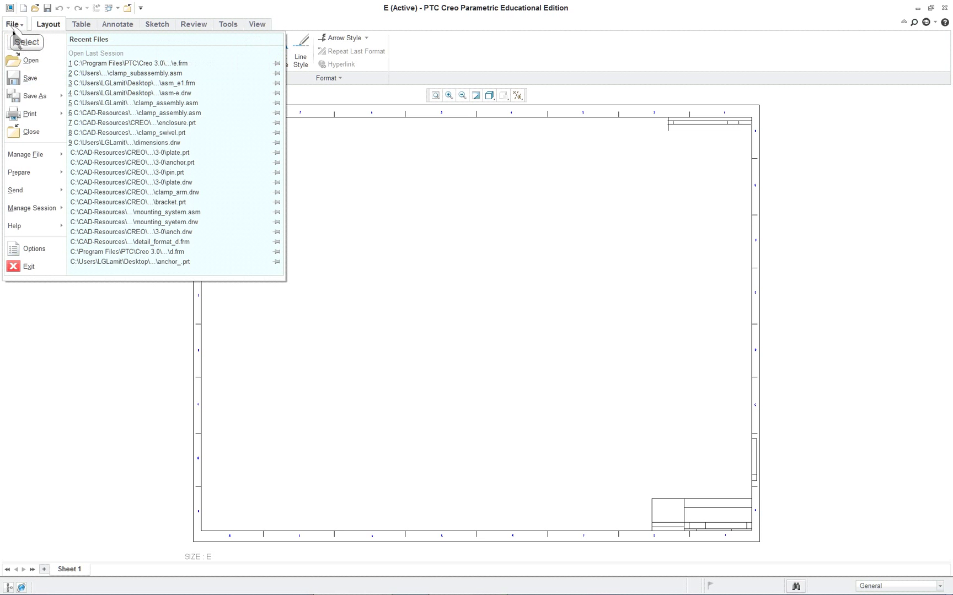
{"action": "left_click", "coordinate": [33, 96]}
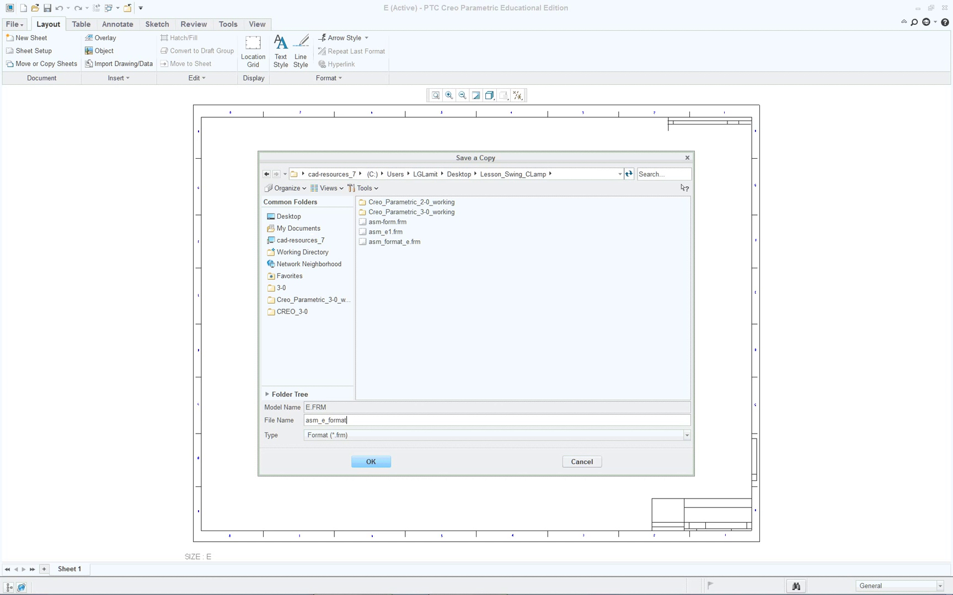
{"action": "left_click", "coordinate": [379, 463]}
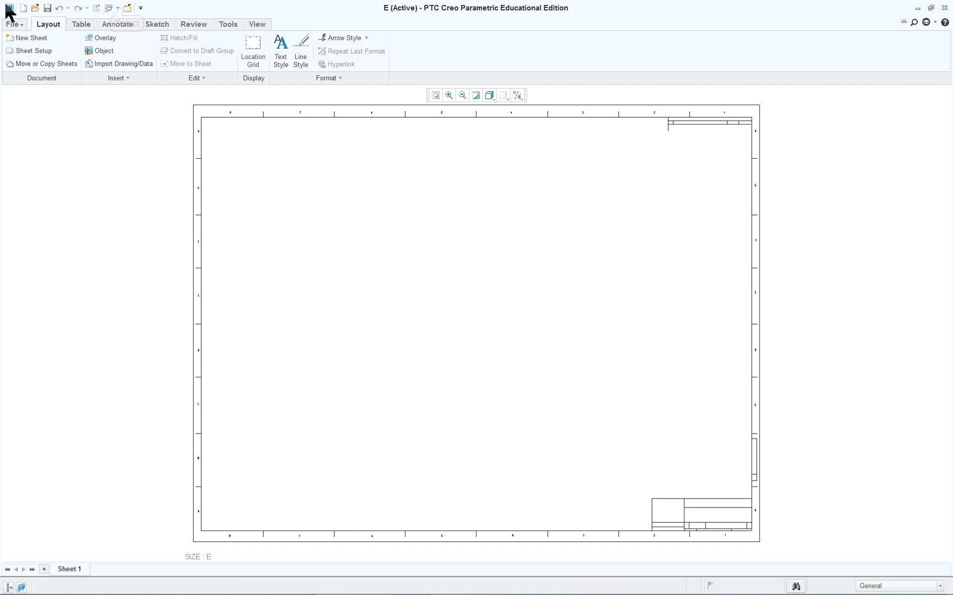
{"action": "left_click", "coordinate": [129, 9]}
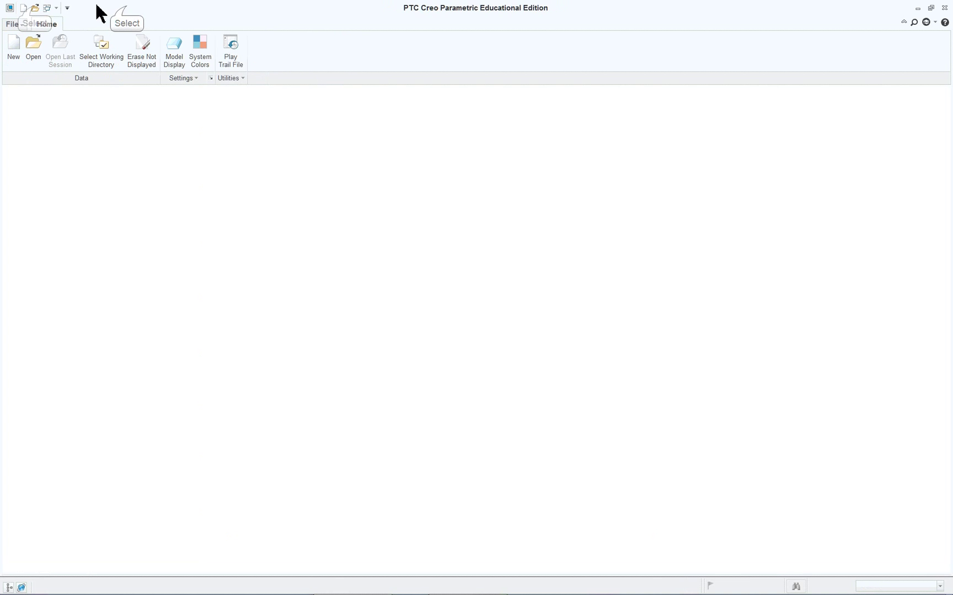
{"action": "left_click", "coordinate": [35, 9]}
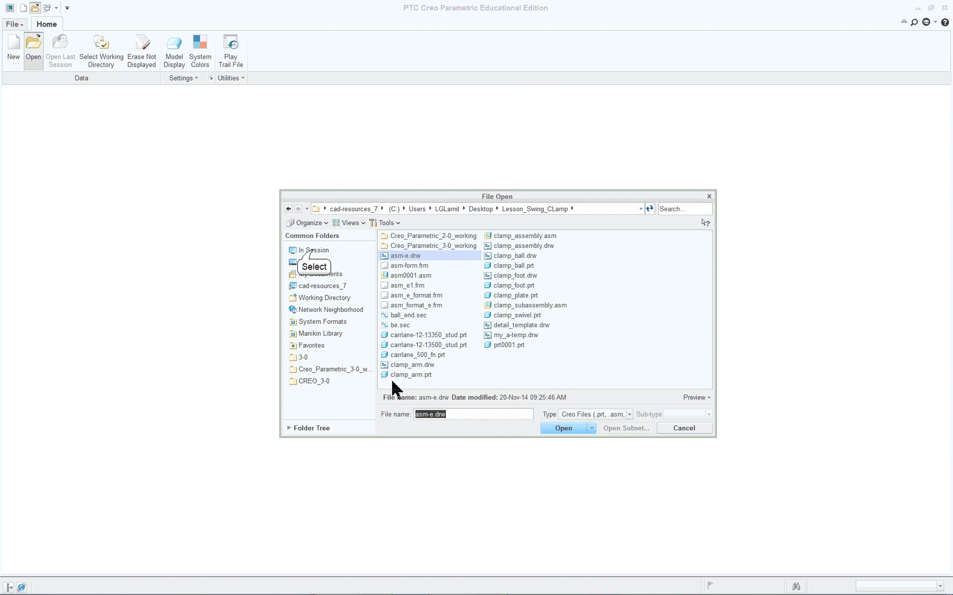
{"action": "left_click", "coordinate": [312, 250]}
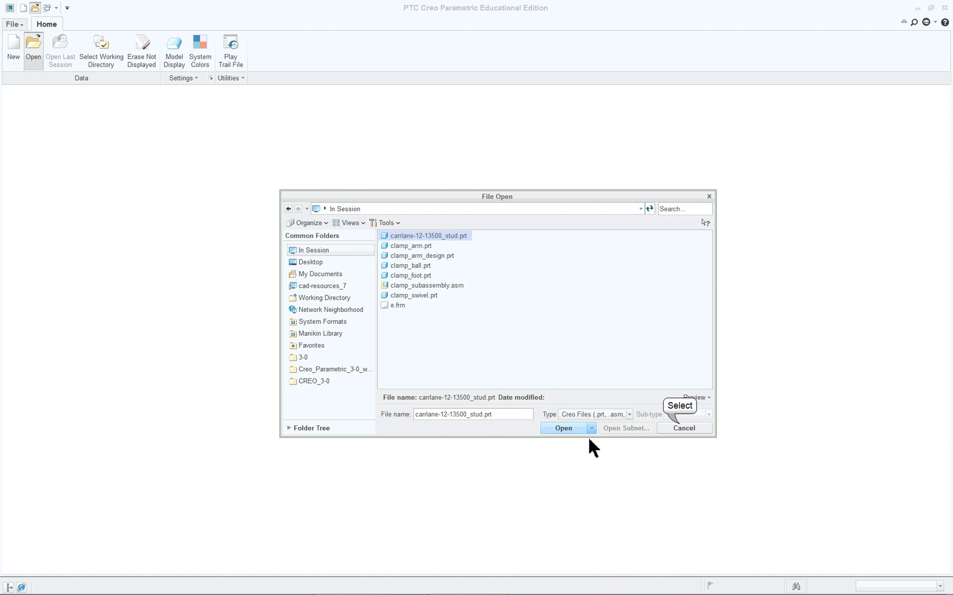
{"action": "left_click", "coordinate": [677, 428]}
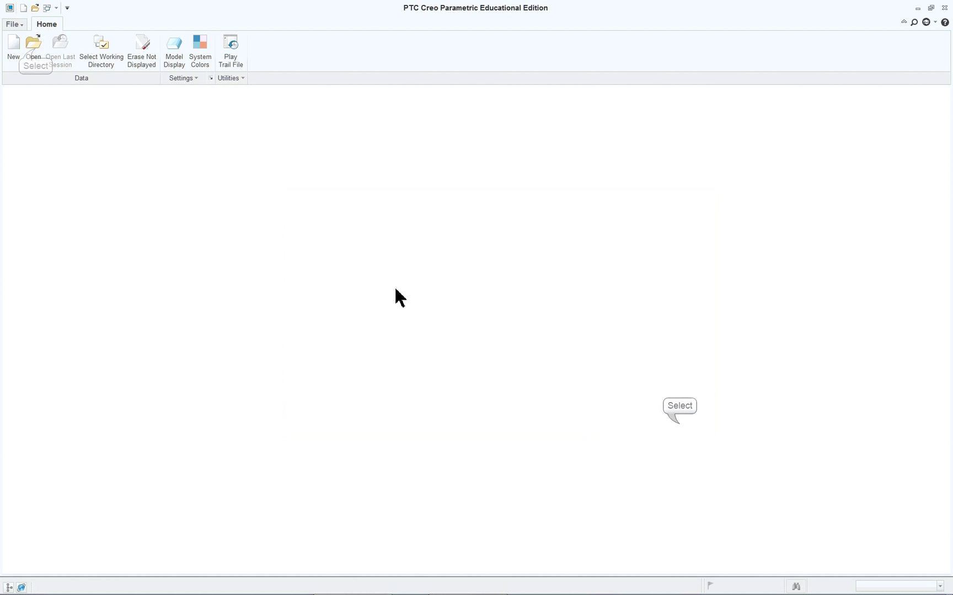
Open asm-form.frm from the working directory with the file list limited to Format (*.frm), and close it again.
{"action": "left_click", "coordinate": [41, 53]}
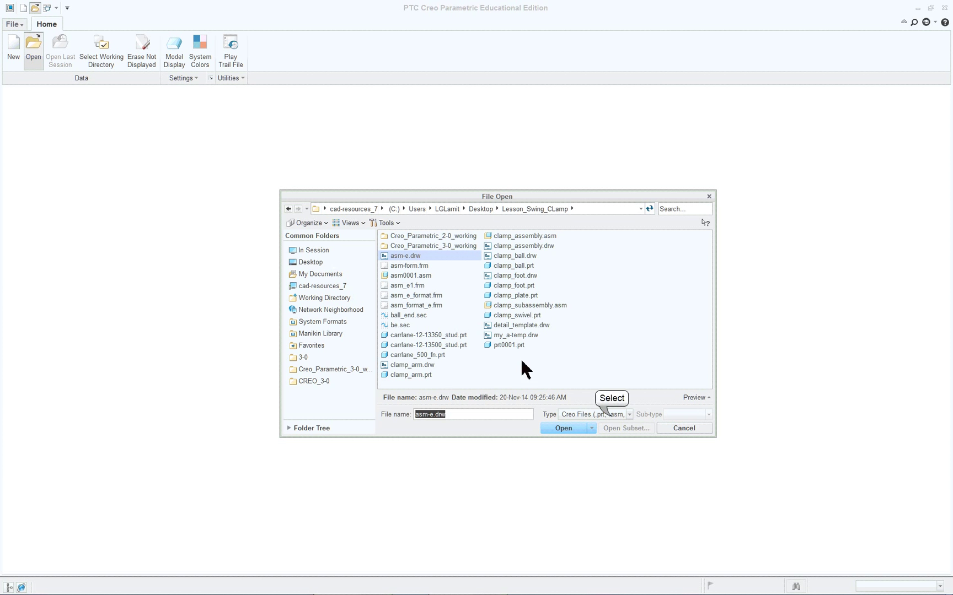
{"action": "left_click", "coordinate": [612, 416]}
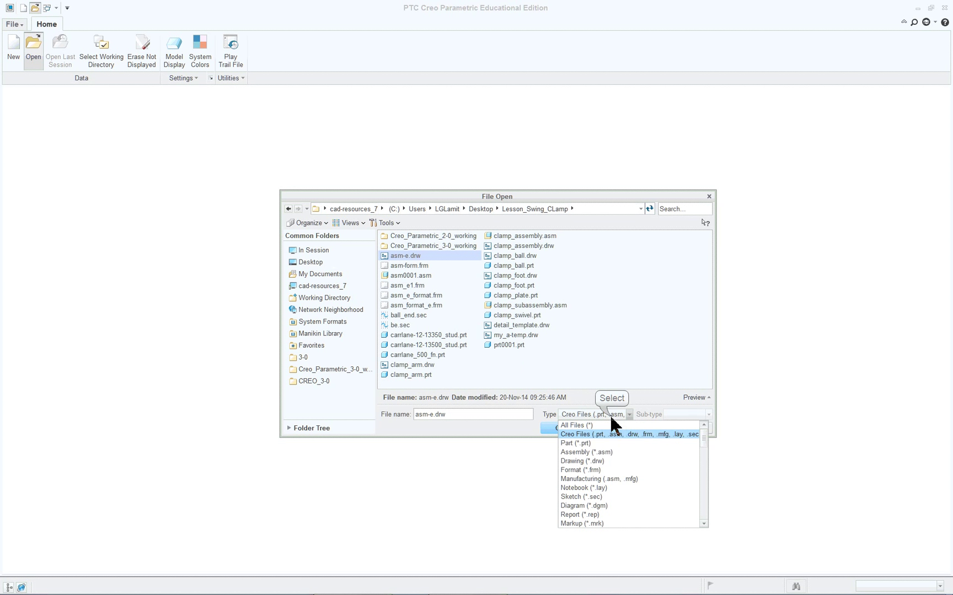
{"action": "left_click", "coordinate": [593, 472]}
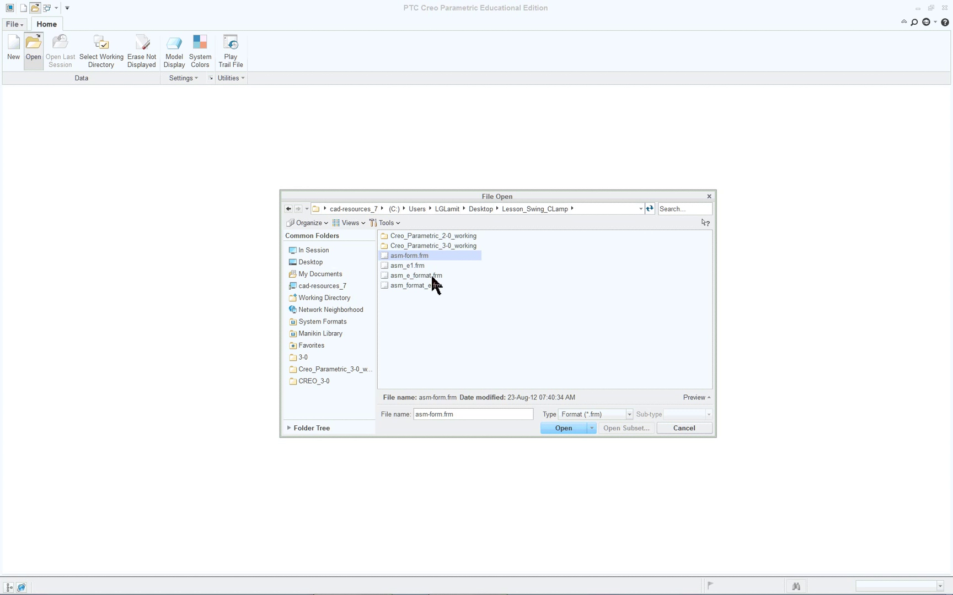
{"action": "double_click", "coordinate": [414, 257]}
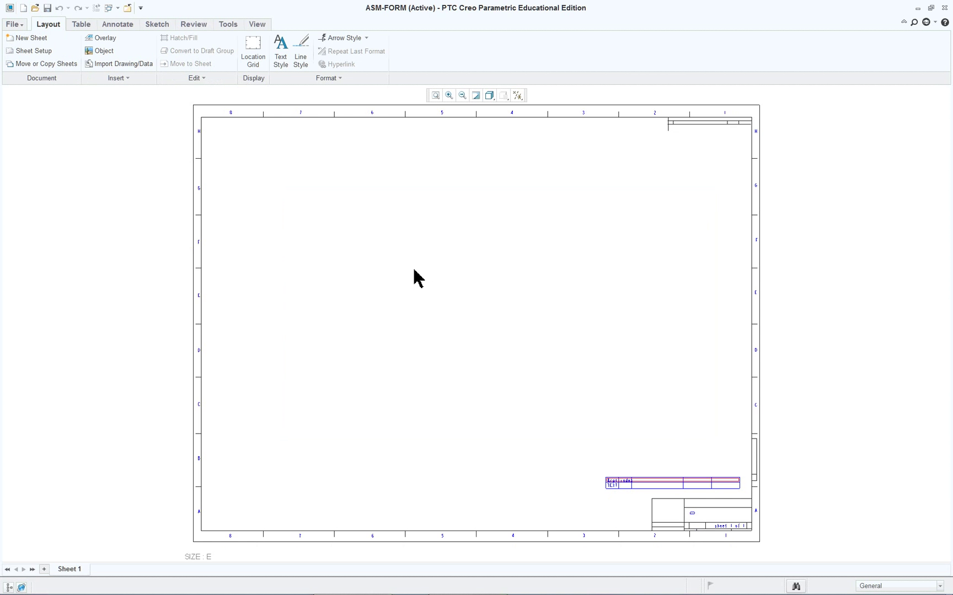
{"action": "left_click", "coordinate": [128, 7]}
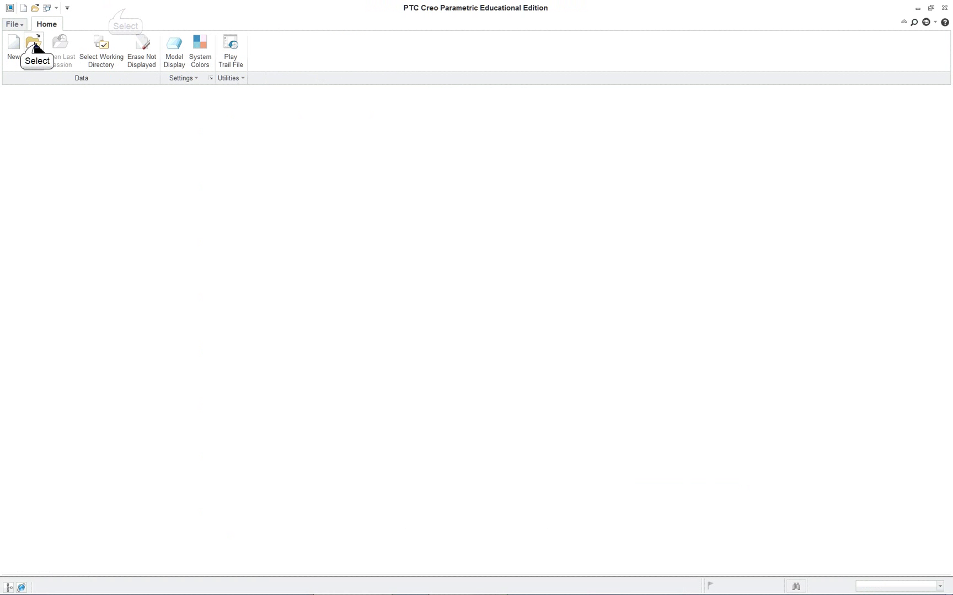
Limit the file list to Format (*.frm) and open asm_e_format.frm from the working directory.
{"action": "left_click", "coordinate": [34, 47]}
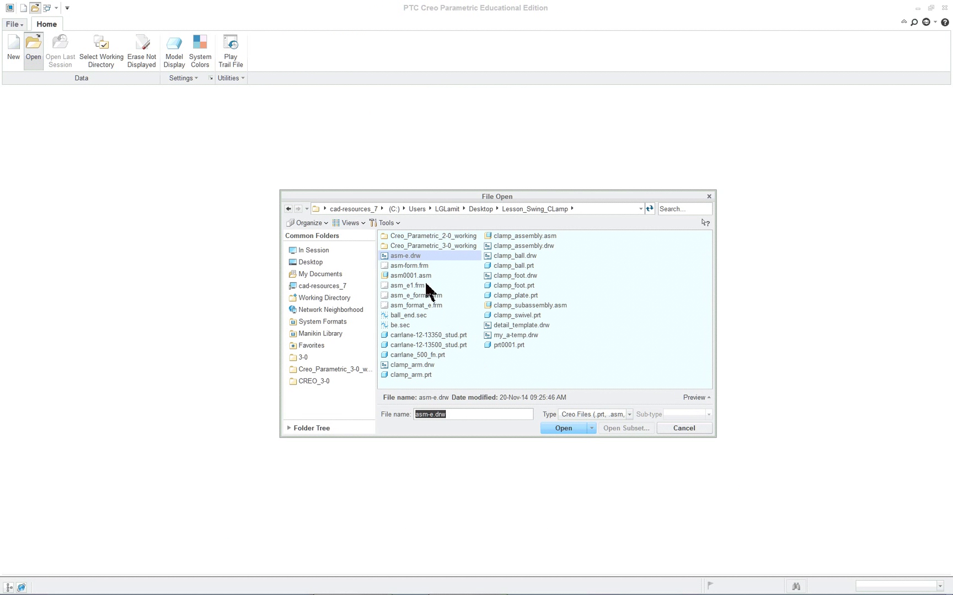
{"action": "left_click", "coordinate": [628, 414]}
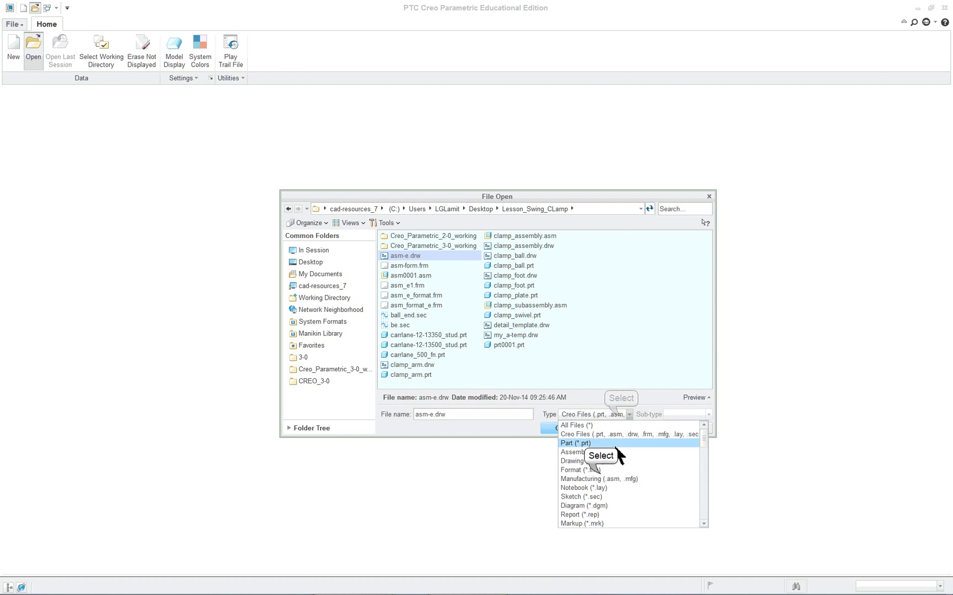
{"action": "left_click", "coordinate": [598, 470]}
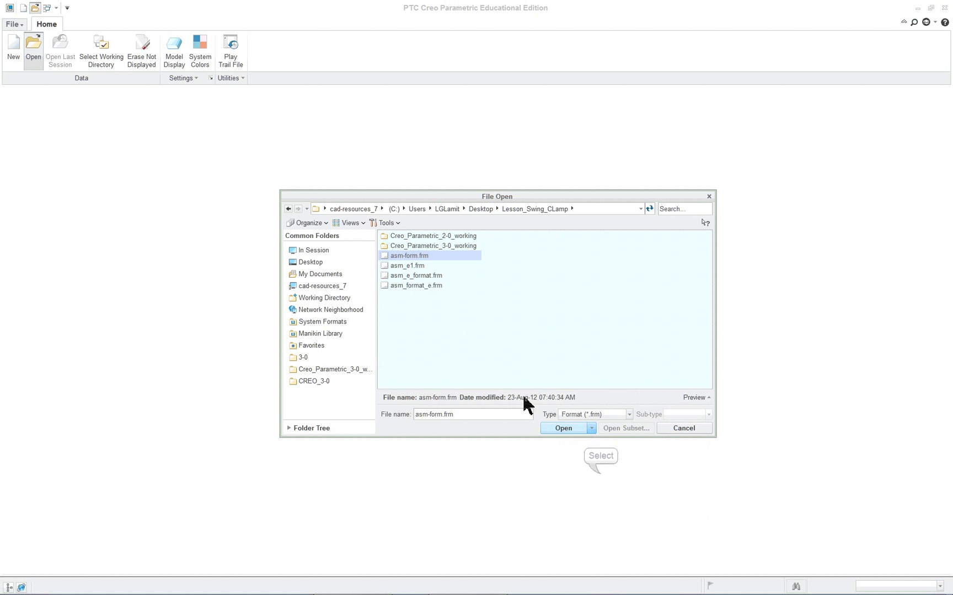
{"action": "left_click", "coordinate": [422, 276]}
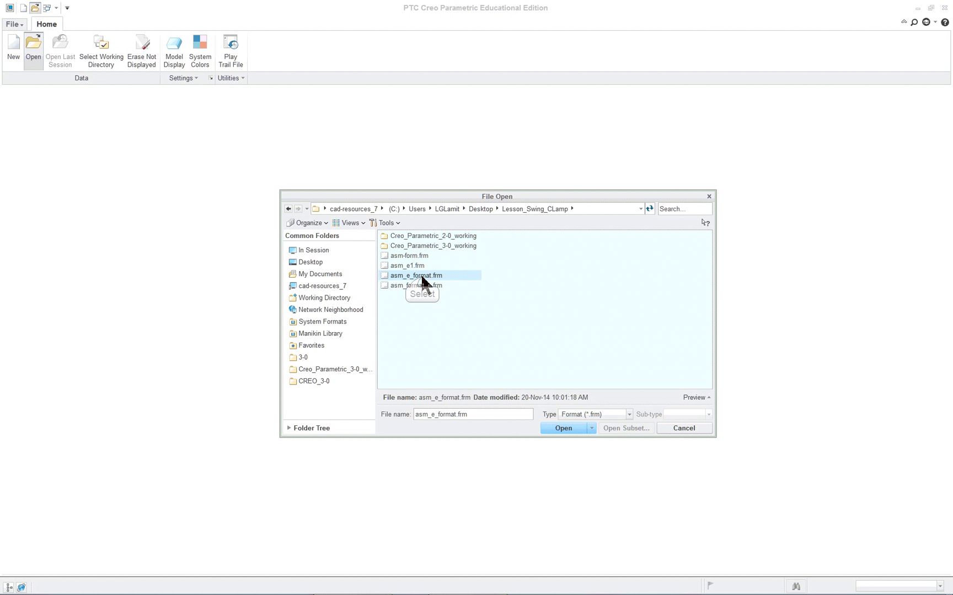
{"action": "left_click", "coordinate": [564, 430]}
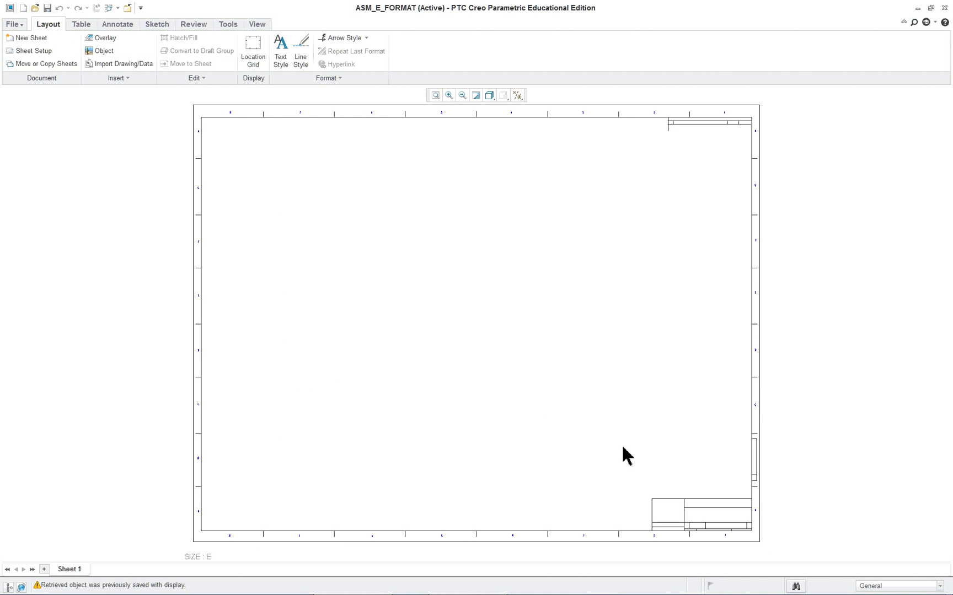
Open the detail options of the asm_e_format format for changing.
{"action": "scroll", "coordinate": [815, 559], "scroll_direction": "up", "scroll_amount": 7}
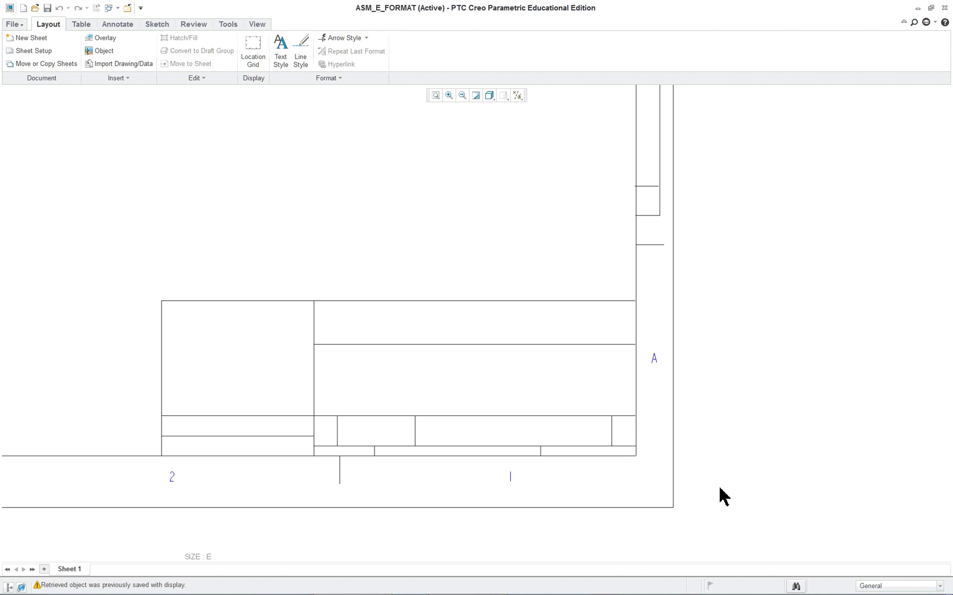
{"action": "scroll", "coordinate": [720, 487], "scroll_direction": "down", "scroll_amount": 1}
{"action": "middle_click_drag", "start_coordinate": [720, 487], "coordinate": [542, 408]}
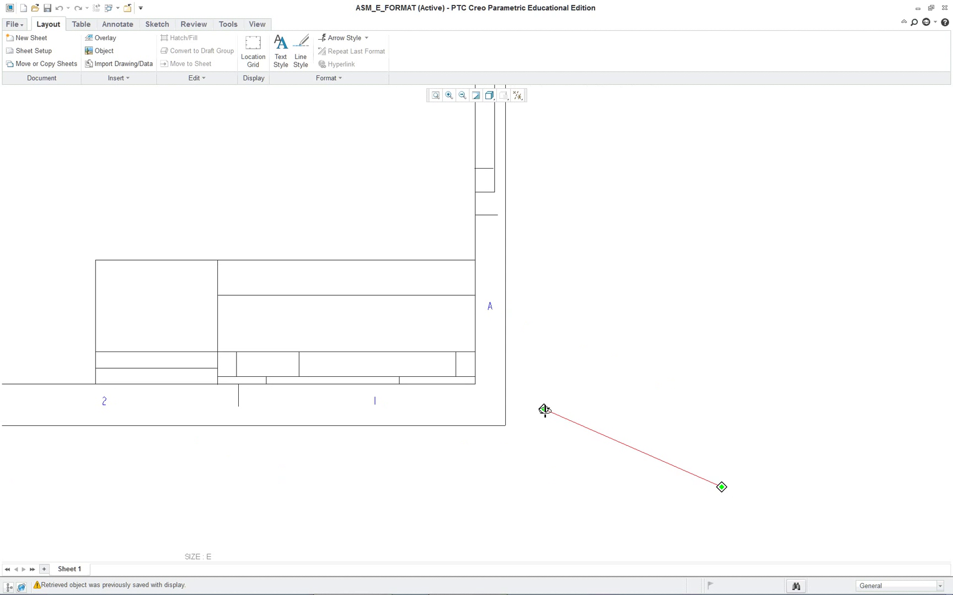
{"action": "left_click", "coordinate": [12, 25]}
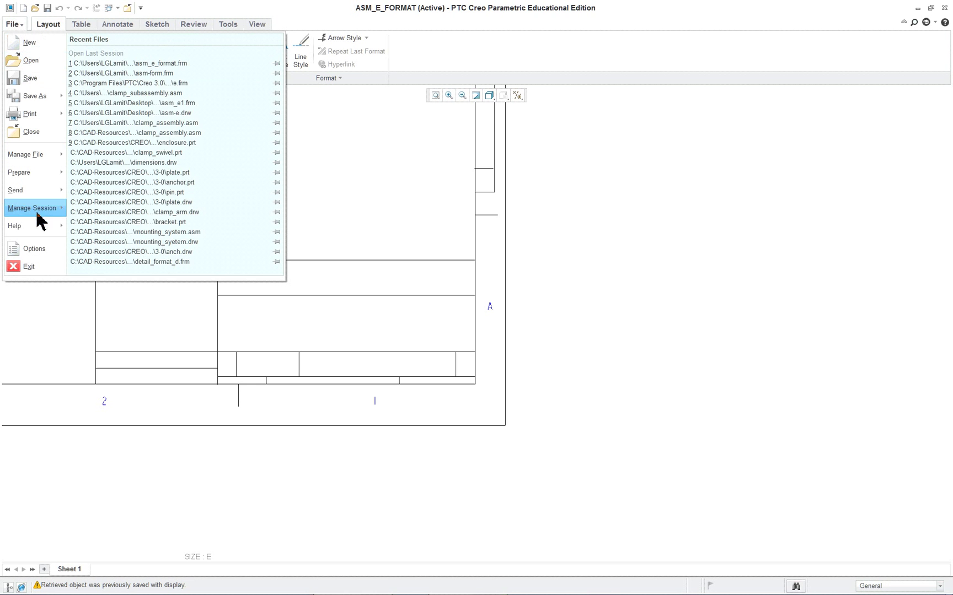
{"action": "mouse_move", "coordinate": [29, 156]}
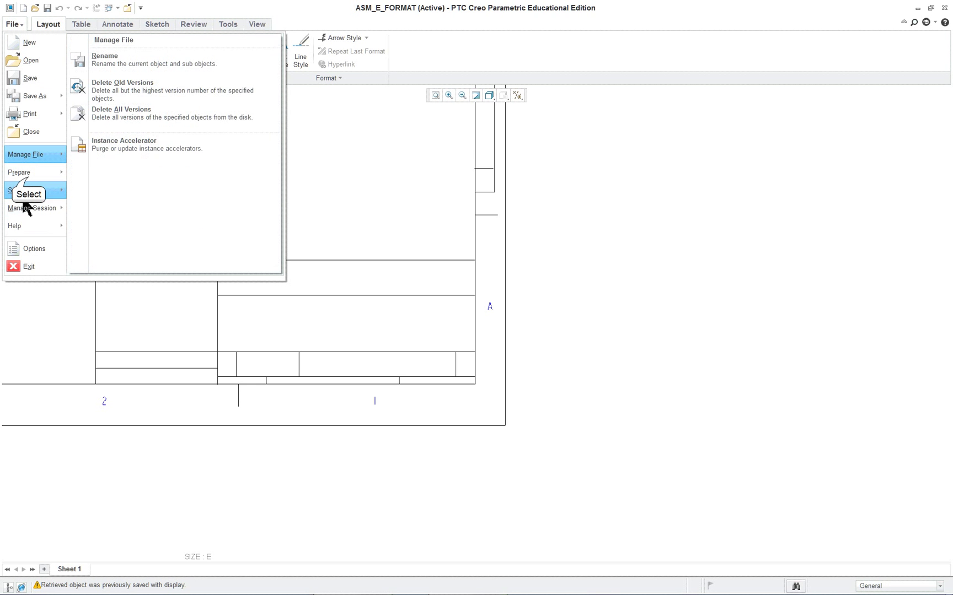
{"action": "mouse_move", "coordinate": [39, 174]}
{"action": "left_click", "coordinate": [117, 60]}
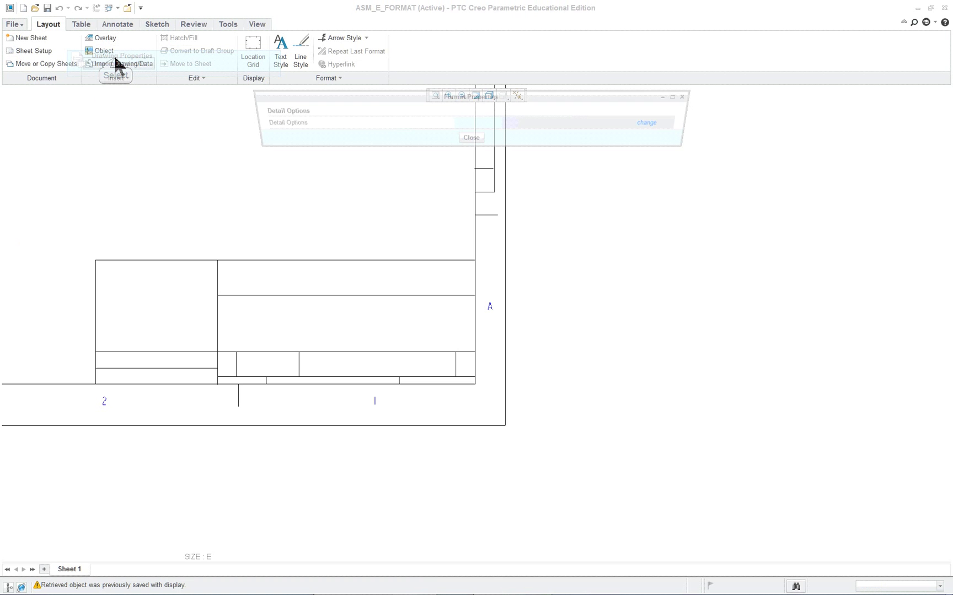
{"action": "left_click", "coordinate": [662, 126]}
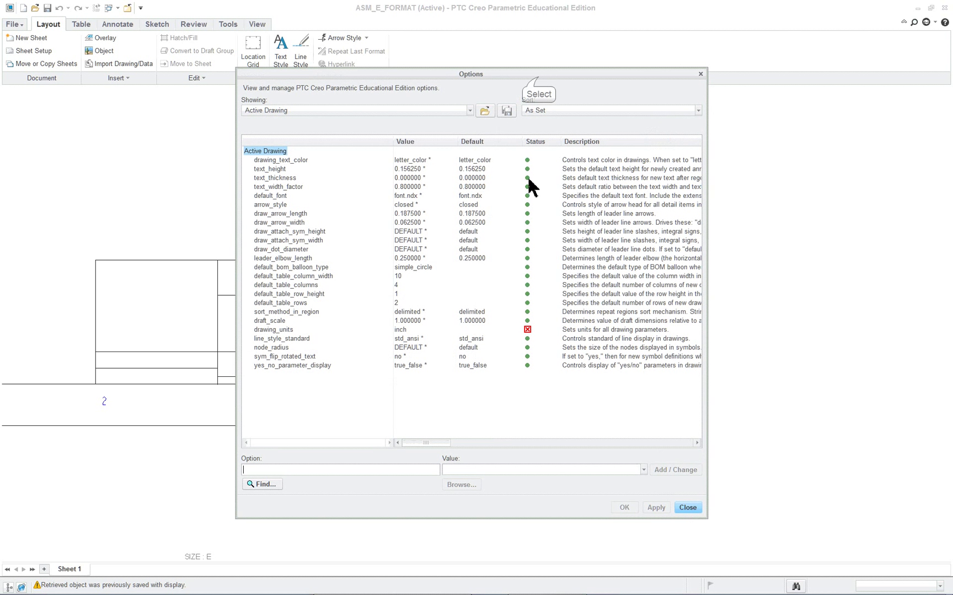
{"action": "left_click_drag", "start_coordinate": [546, 74], "coordinate": [363, 86]}
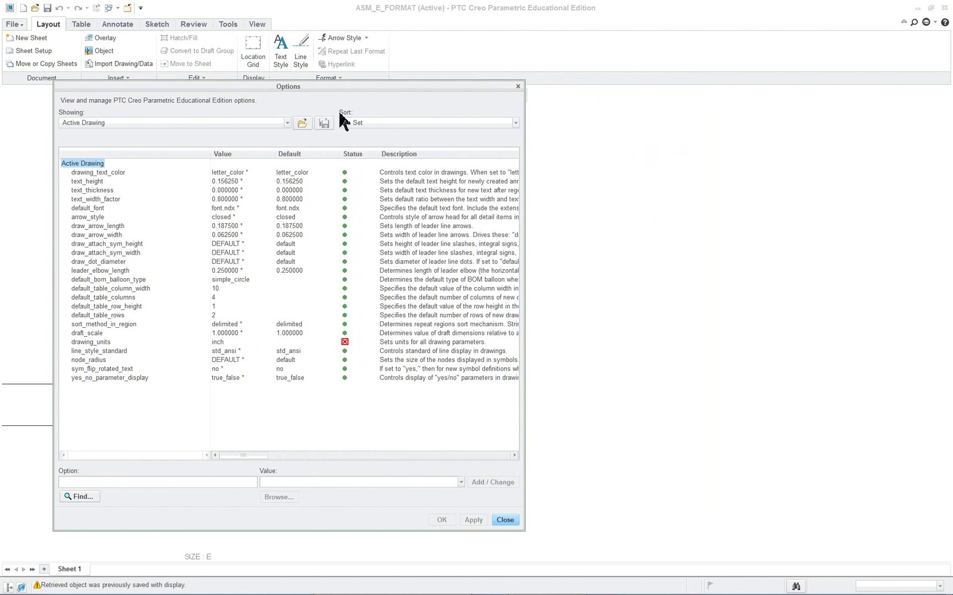
Set the text_height option to .25 and the default_font option to filled.
{"action": "left_click", "coordinate": [212, 183]}
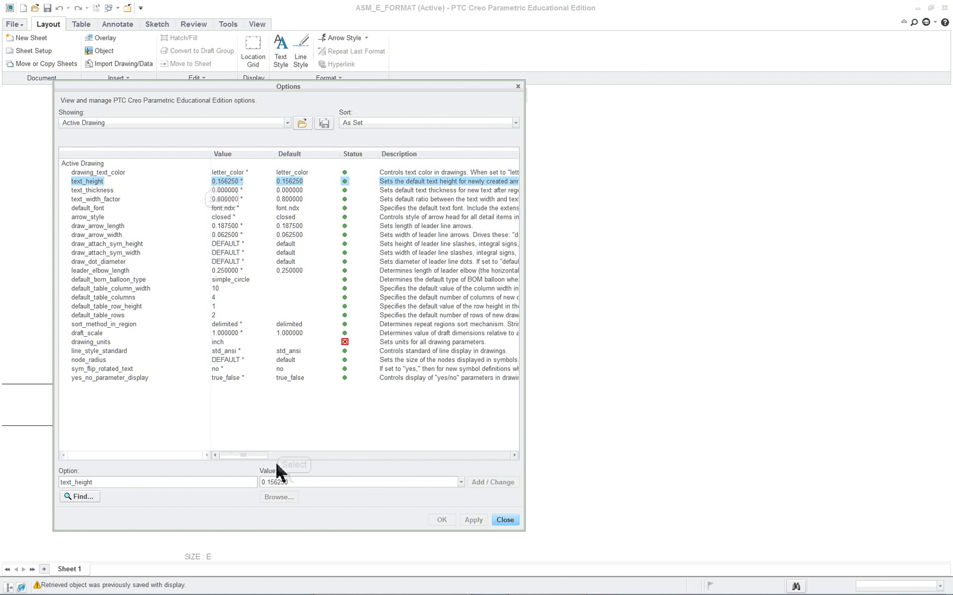
{"action": "double_click", "coordinate": [295, 483]}
{"action": "type", "text": ".25"}
{"action": "key", "text": "Return"}
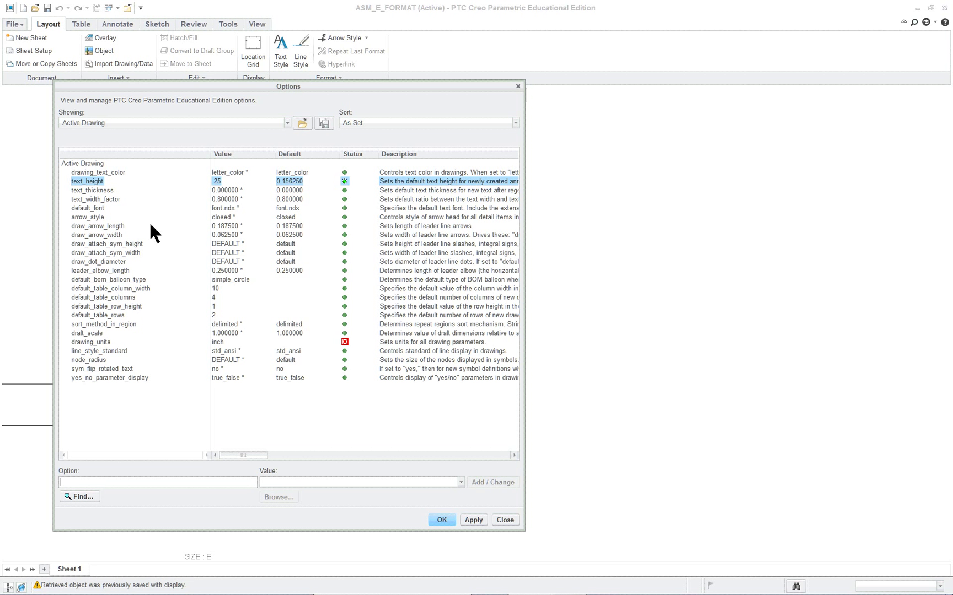
{"action": "left_click", "coordinate": [213, 209]}
{"action": "double_click", "coordinate": [300, 487]}
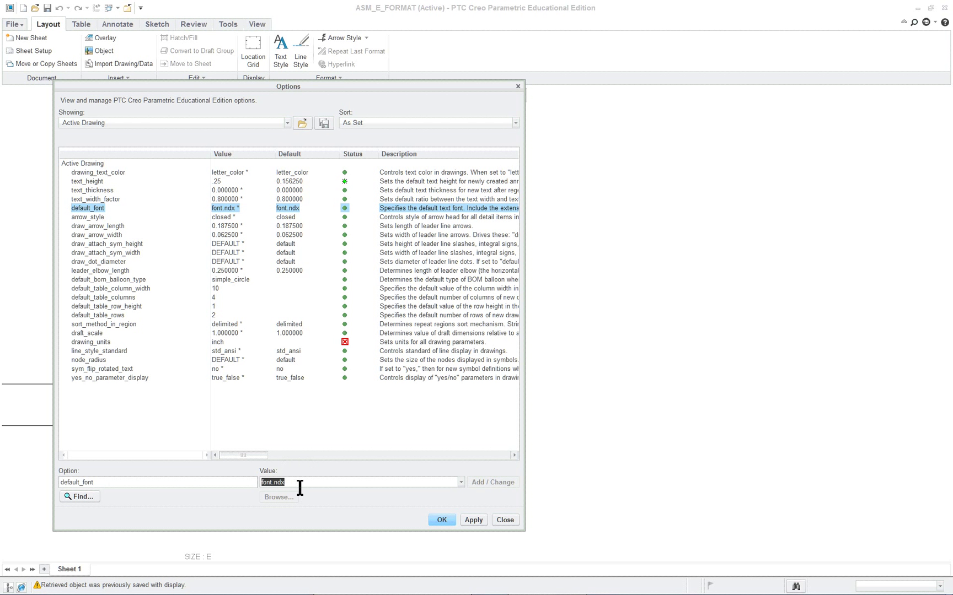
{"action": "type", "text": "filled"}
{"action": "key", "text": "Return"}
Set the draw_arrow_length option to .25 and the draw_arrow_width option to .8.
{"action": "left_click", "coordinate": [122, 227]}
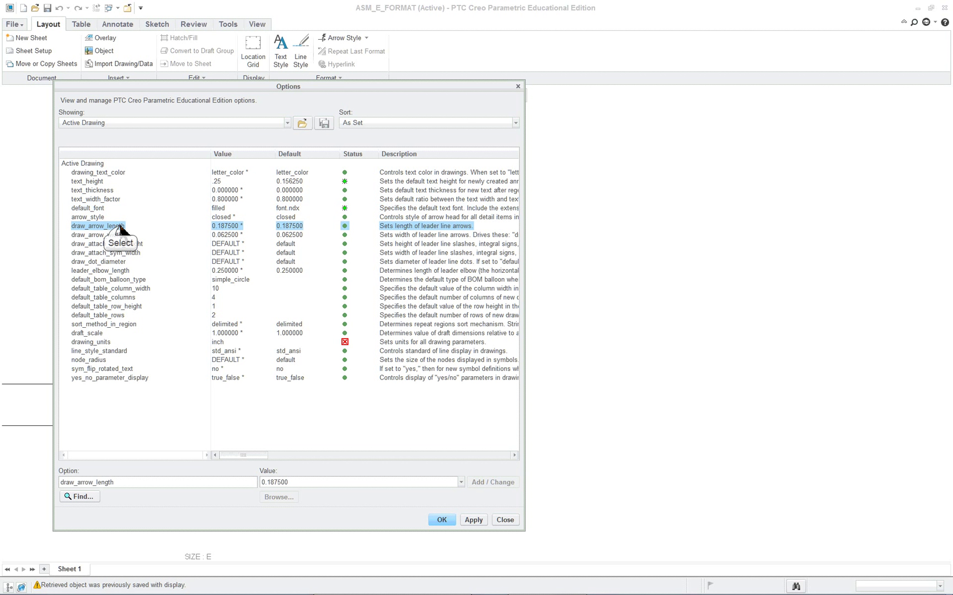
{"action": "double_click", "coordinate": [276, 483]}
{"action": "key", "text": "BackSpace"}
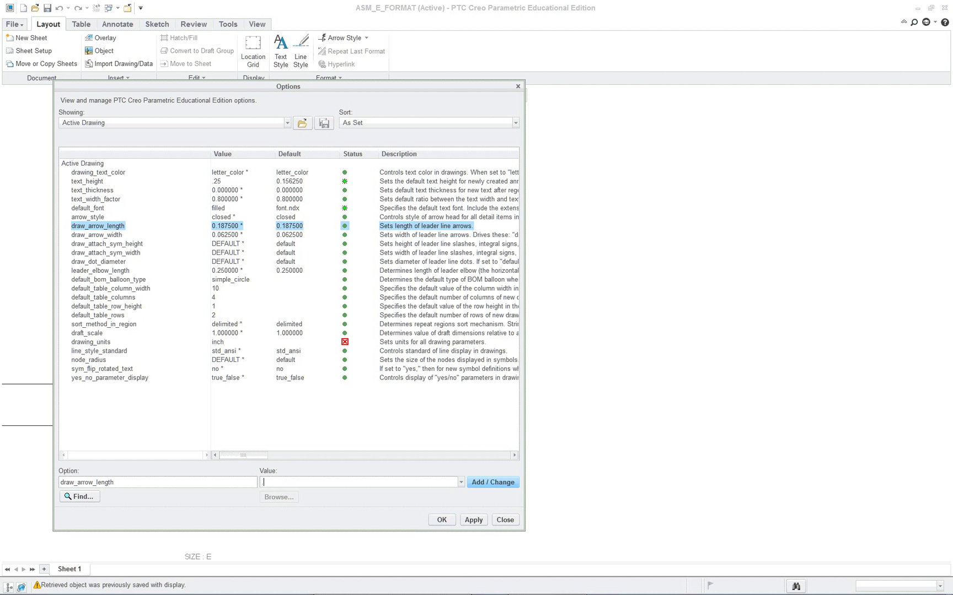
{"action": "type", "text": ".25"}
{"action": "key", "text": "Return"}
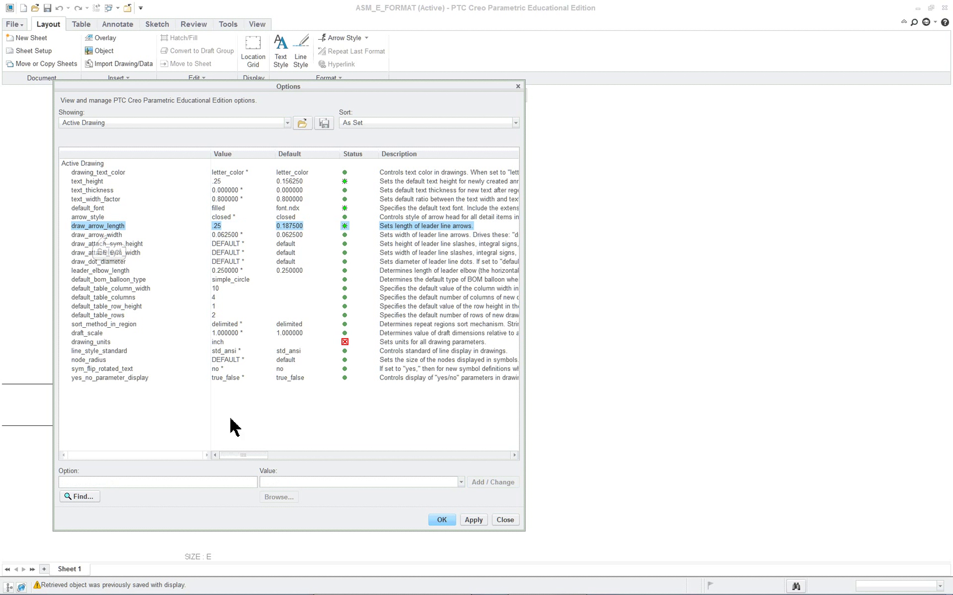
{"action": "left_click", "coordinate": [109, 236]}
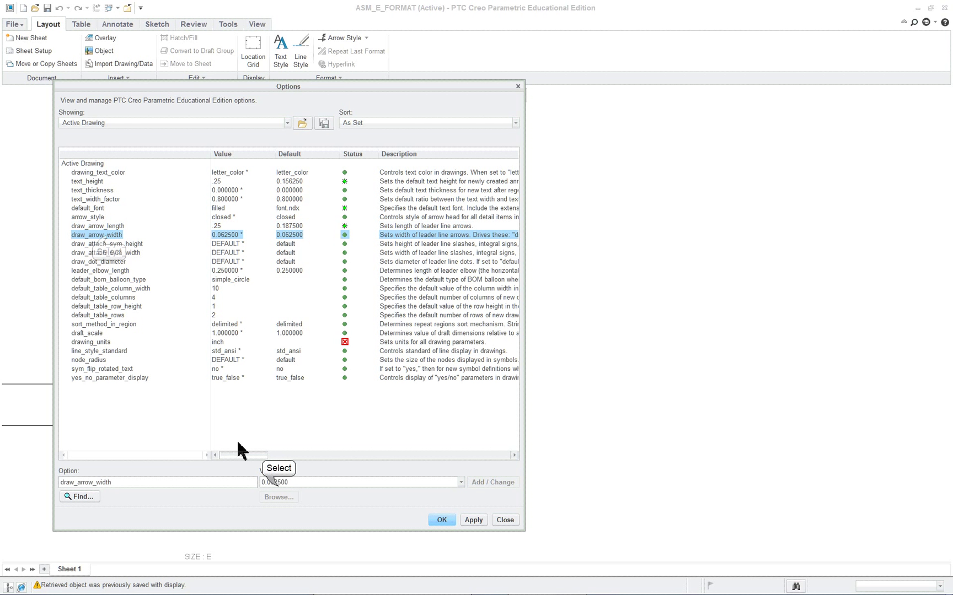
{"action": "double_click", "coordinate": [279, 483]}
{"action": "key", "text": "BackSpace"}
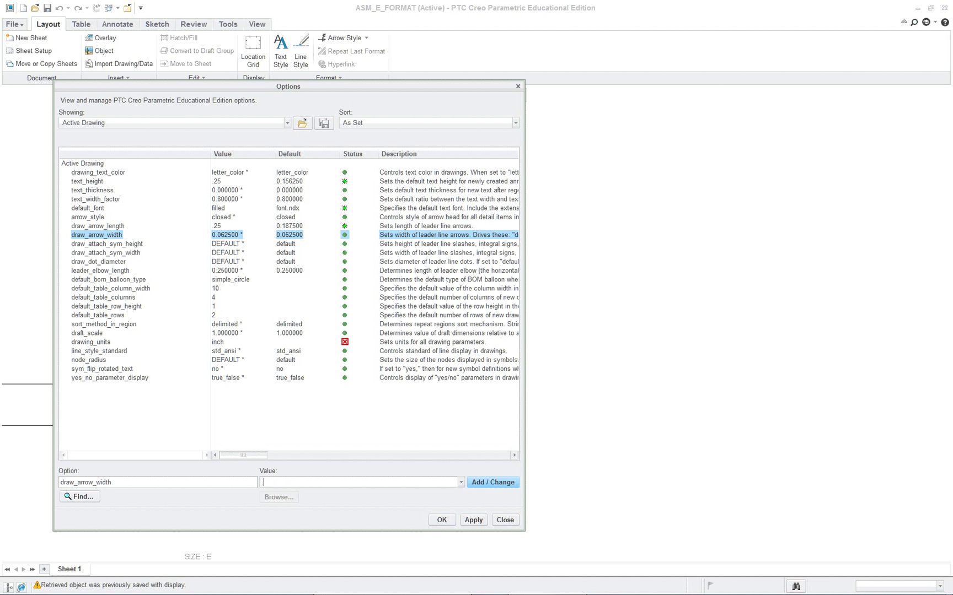
{"action": "key", "text": "Return"}
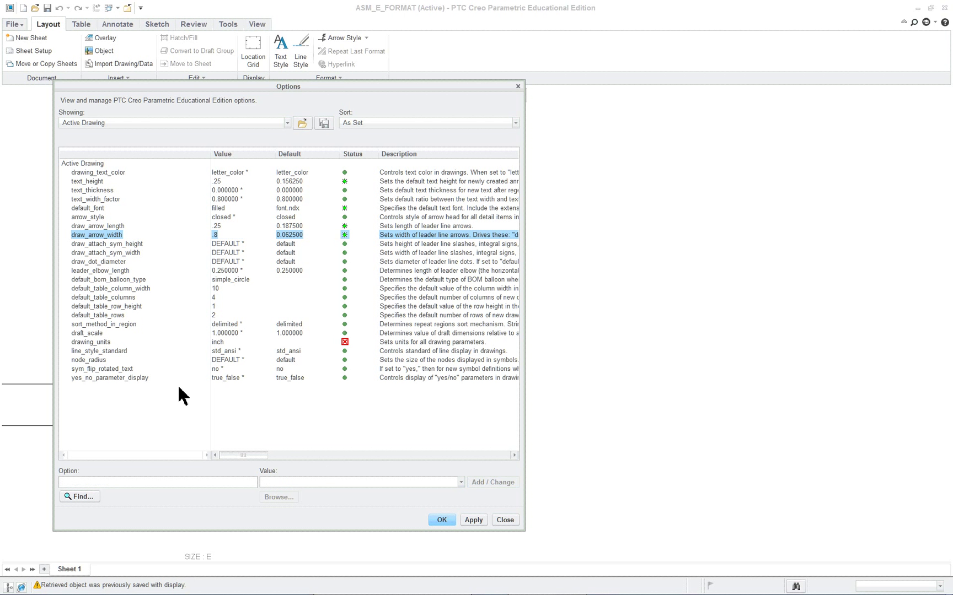
Try to set the arrow_style option to filled.
{"action": "left_click", "coordinate": [91, 218]}
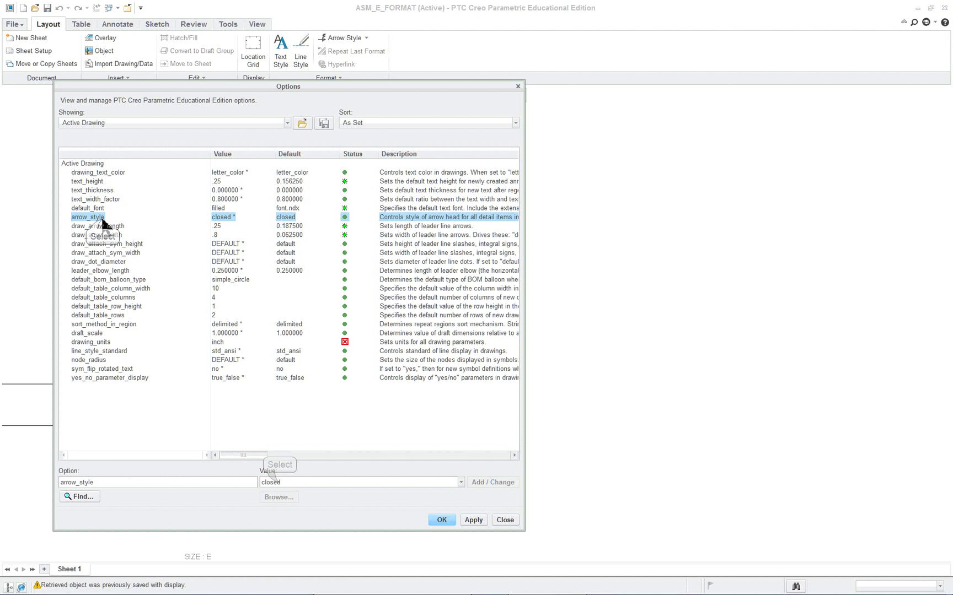
{"action": "left_click", "coordinate": [281, 485]}
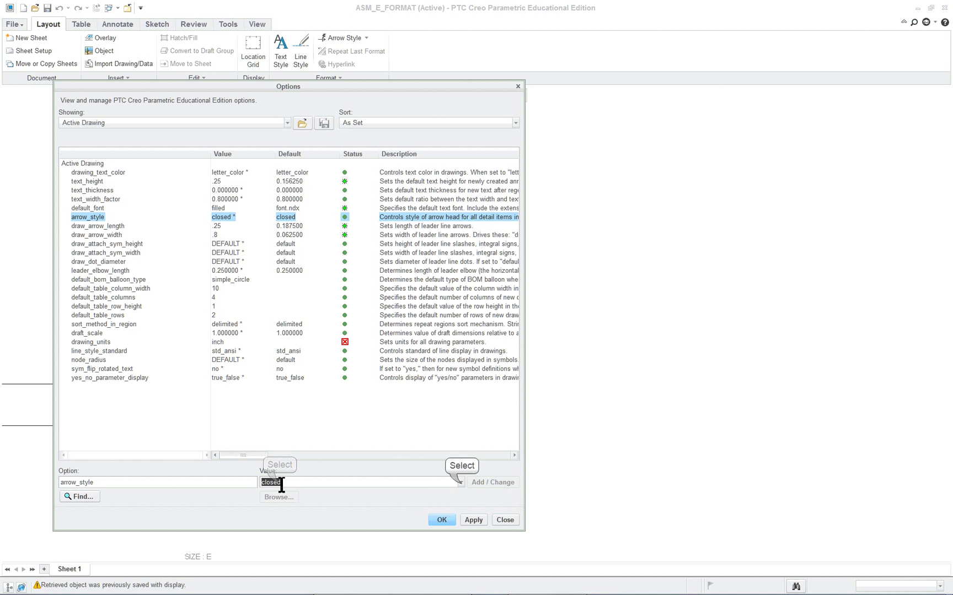
{"action": "left_click", "coordinate": [460, 483]}
{"action": "left_click", "coordinate": [329, 511]}
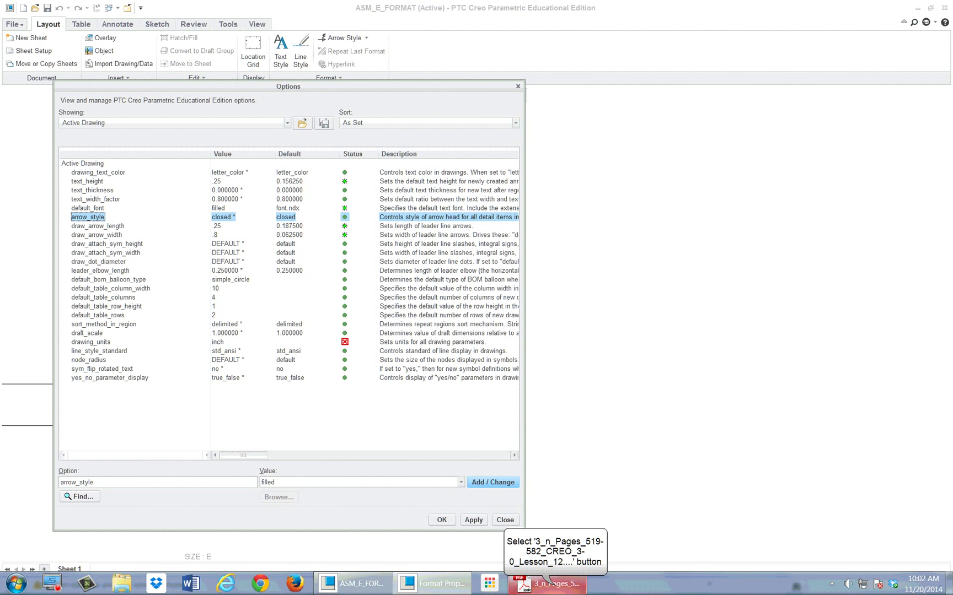
Check the detail option values and title block instructions in the PDF lesson, and return to Creo Parametric.
{"action": "left_click", "coordinate": [551, 584]}
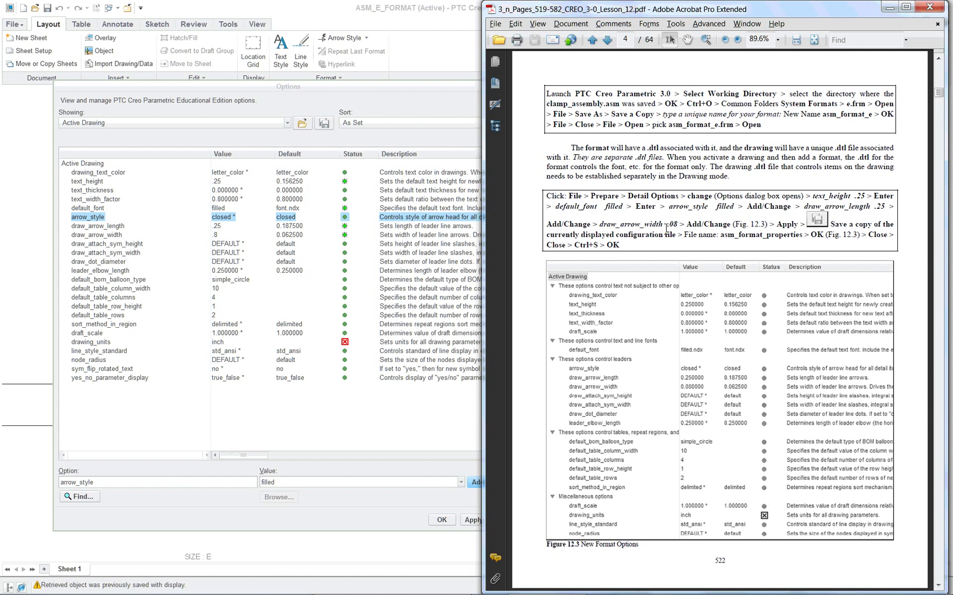
{"action": "scroll", "coordinate": [518, 315], "scroll_direction": "down", "scroll_amount": 1}
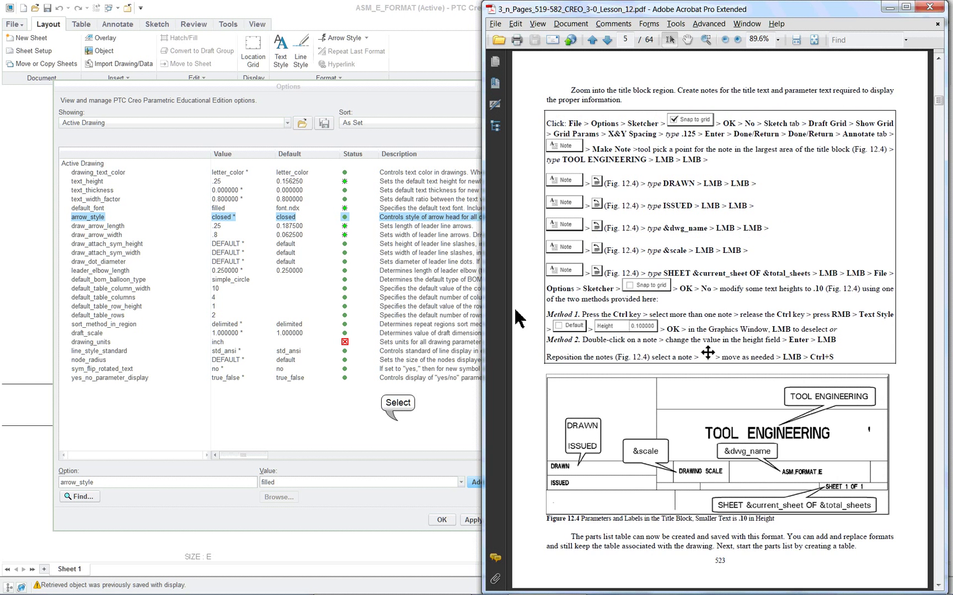
{"action": "left_click", "coordinate": [394, 417]}
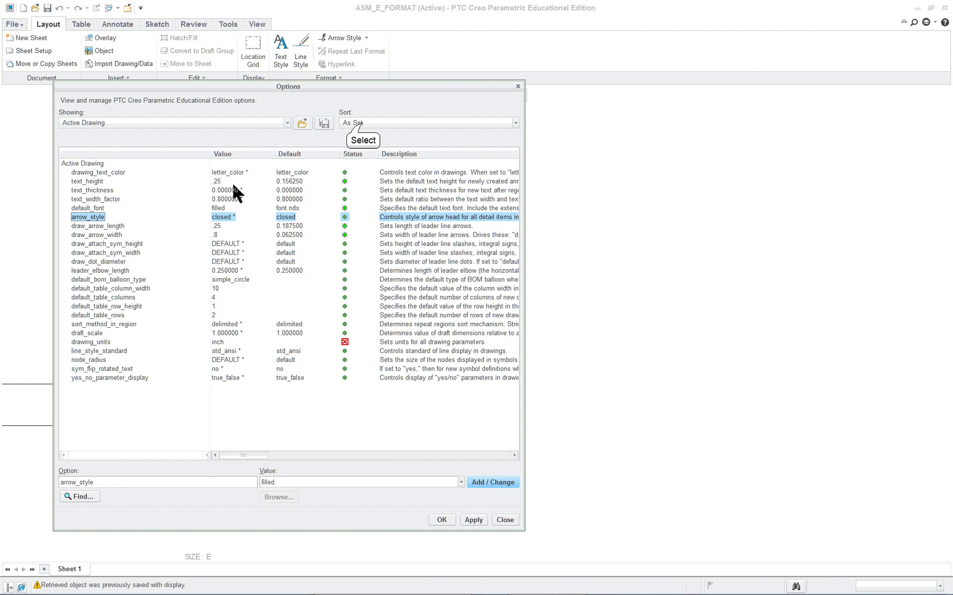
{"action": "left_click", "coordinate": [362, 123]}
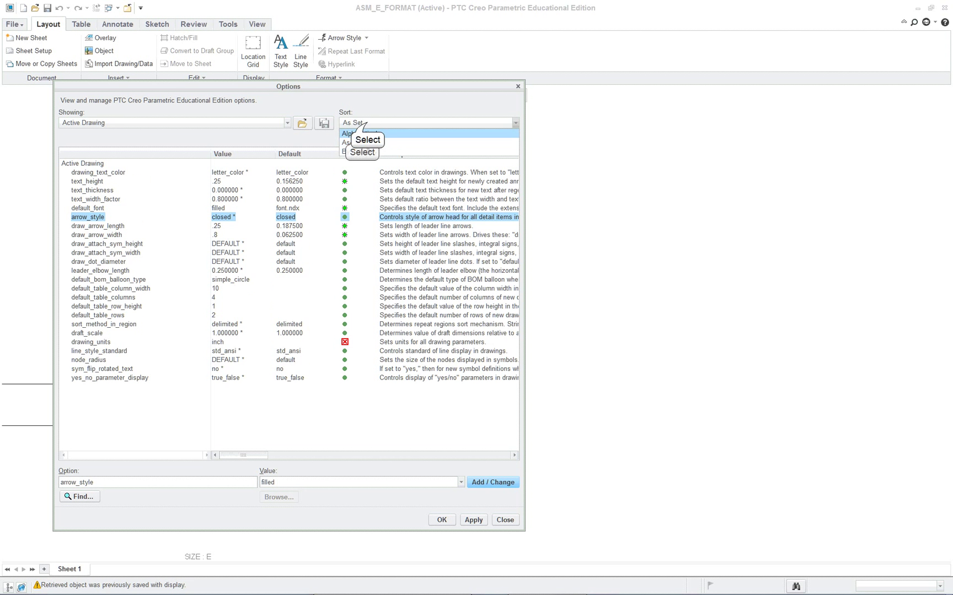
{"action": "left_click", "coordinate": [364, 132]}
{"action": "left_click", "coordinate": [367, 124]}
{"action": "left_click", "coordinate": [362, 140]}
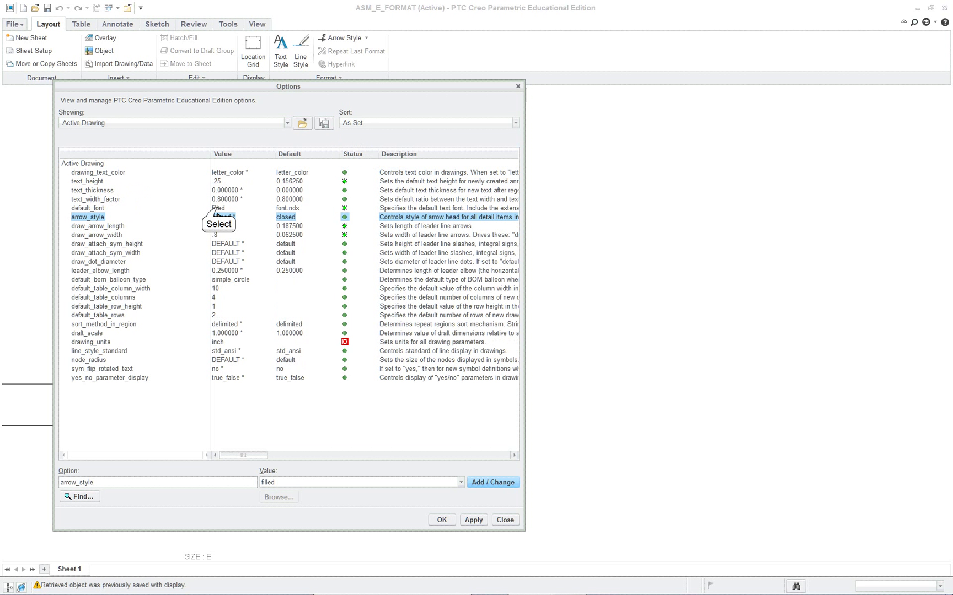
Apply the changed detail options to the format, and close the options and format properties.
{"action": "left_click", "coordinate": [219, 183]}
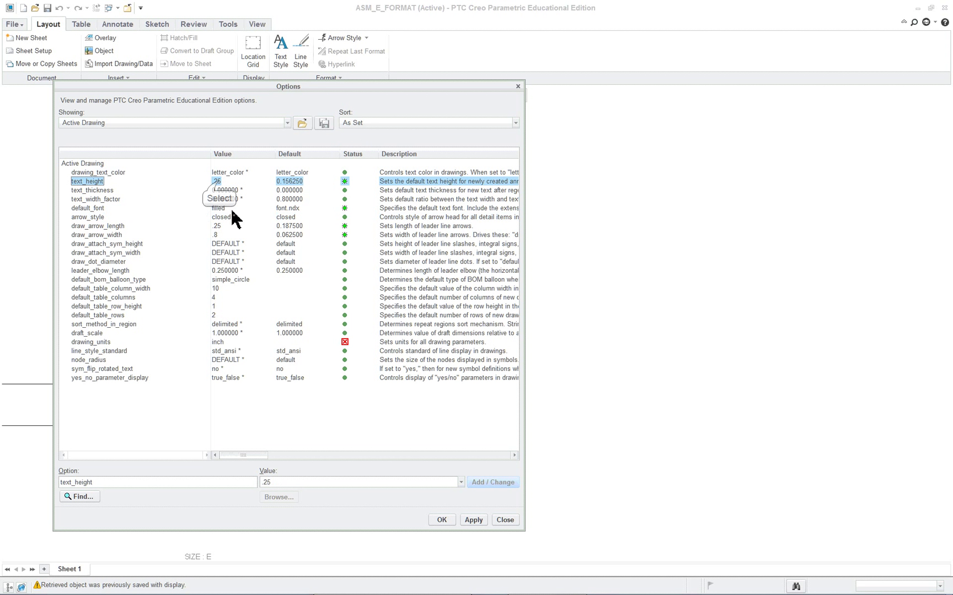
{"action": "left_click", "coordinate": [473, 519]}
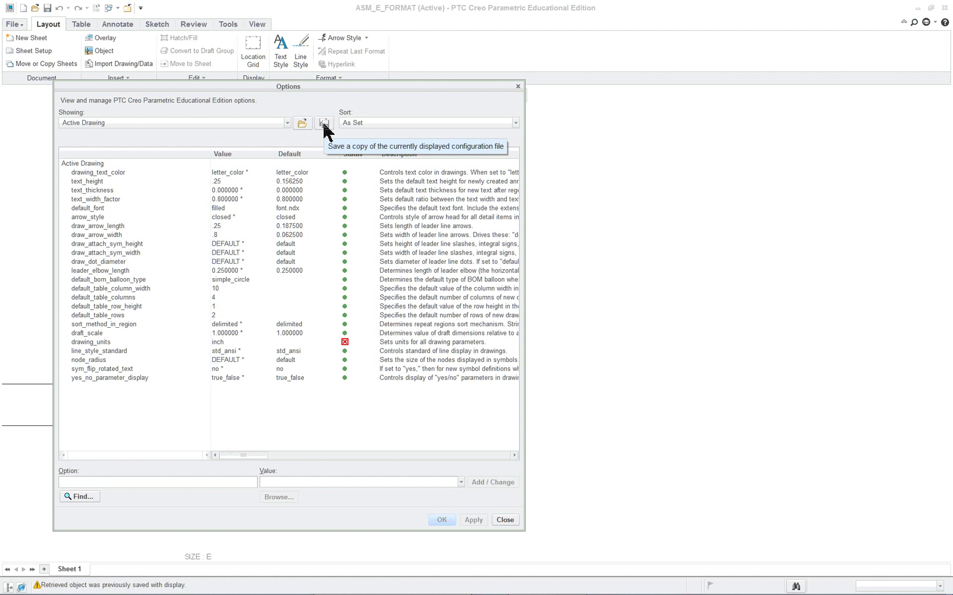
{"action": "left_click", "coordinate": [504, 521]}
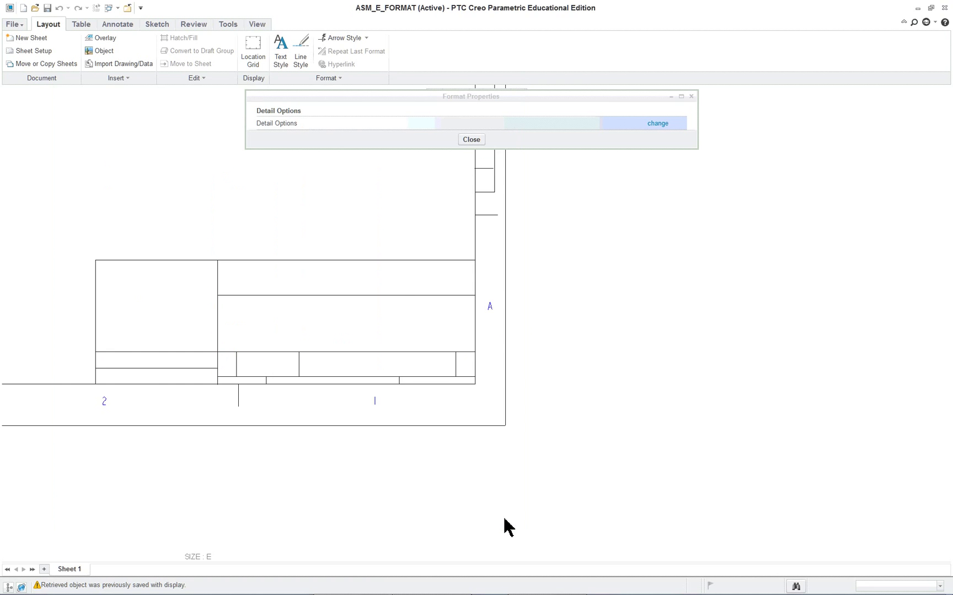
{"action": "left_click", "coordinate": [472, 140]}
Examine the zone labels around the title block and the title block note instructions in the PDF lesson, returning to Creo Parametric.
{"action": "scroll", "coordinate": [449, 485], "scroll_direction": "down", "scroll_amount": 4}
{"action": "scroll", "coordinate": [431, 468], "scroll_direction": "up", "scroll_amount": 3}
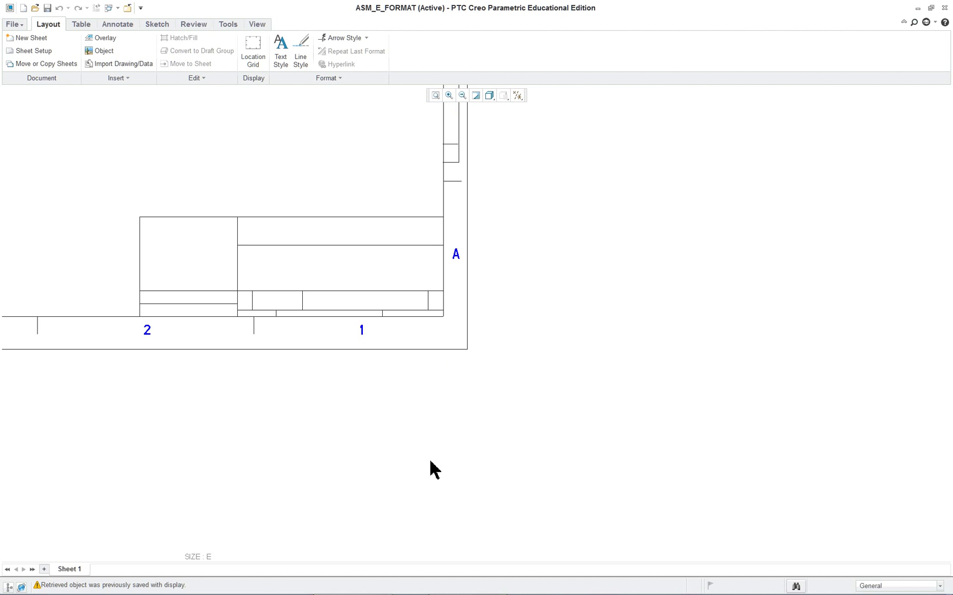
{"action": "scroll", "coordinate": [434, 471], "scroll_direction": "down", "scroll_amount": 2}
{"action": "scroll", "coordinate": [504, 476], "scroll_direction": "up", "scroll_amount": 3}
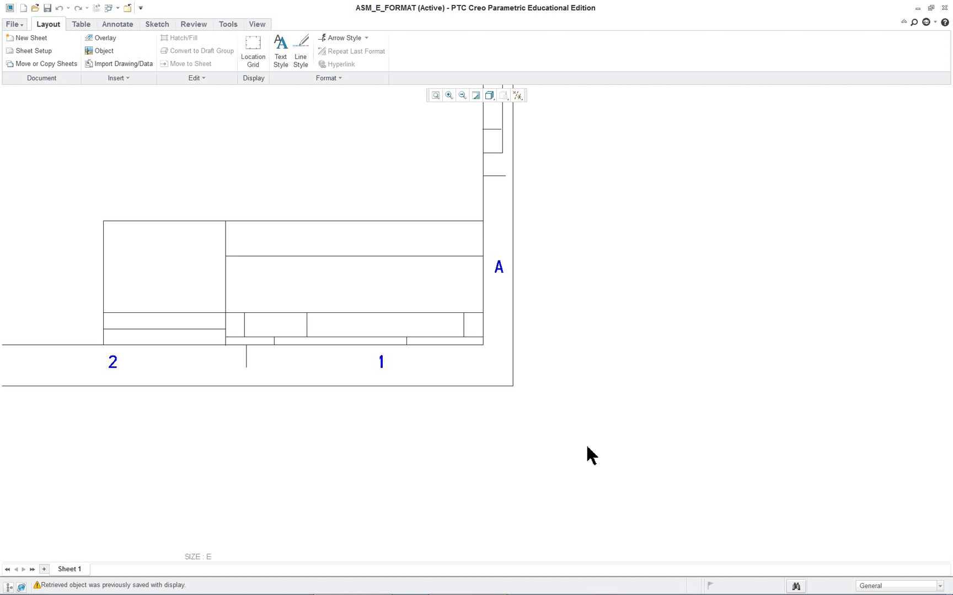
{"action": "scroll", "coordinate": [84, 183], "scroll_direction": "up", "scroll_amount": 1}
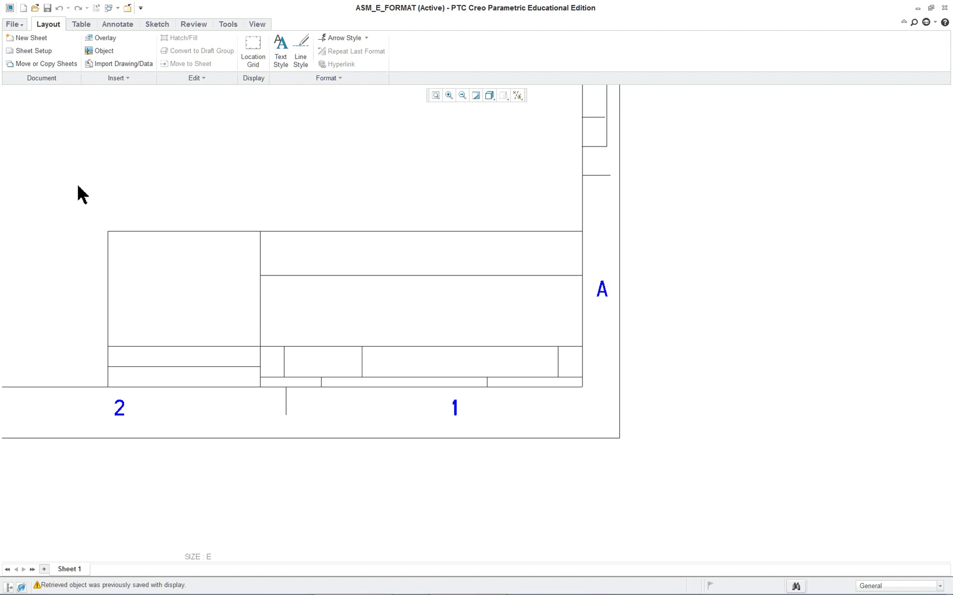
{"action": "key", "text": "alt+Tab"}
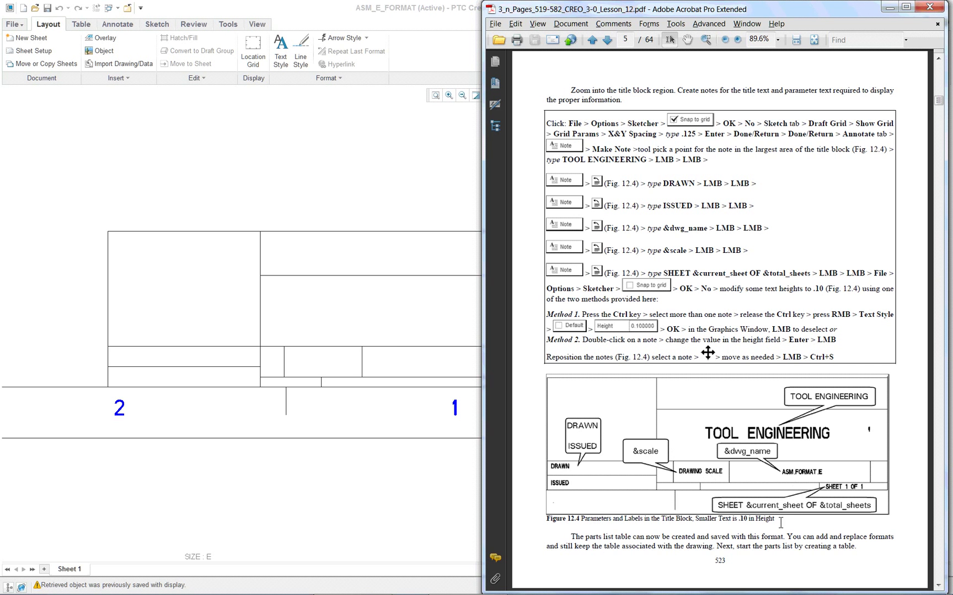
{"action": "left_click", "coordinate": [367, 311]}
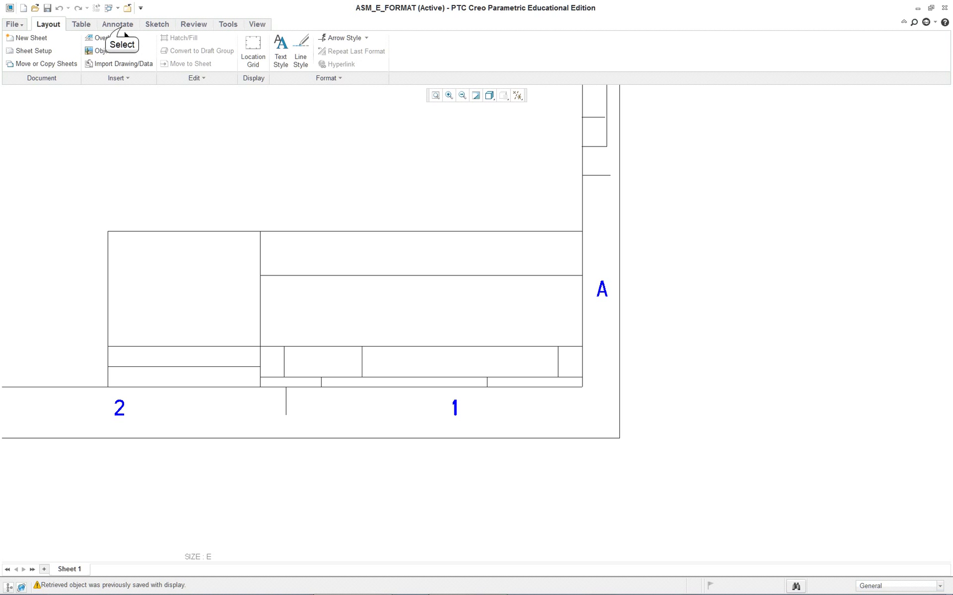
Add the note TOOL ENGINEERING in the largest area of the title block.
{"action": "left_click", "coordinate": [123, 24]}
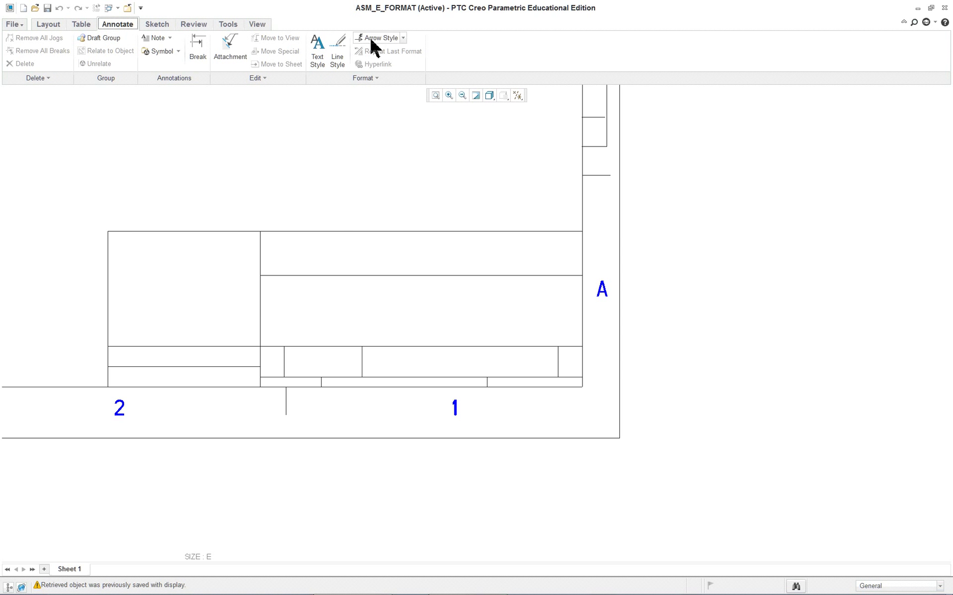
{"action": "left_click", "coordinate": [165, 37]}
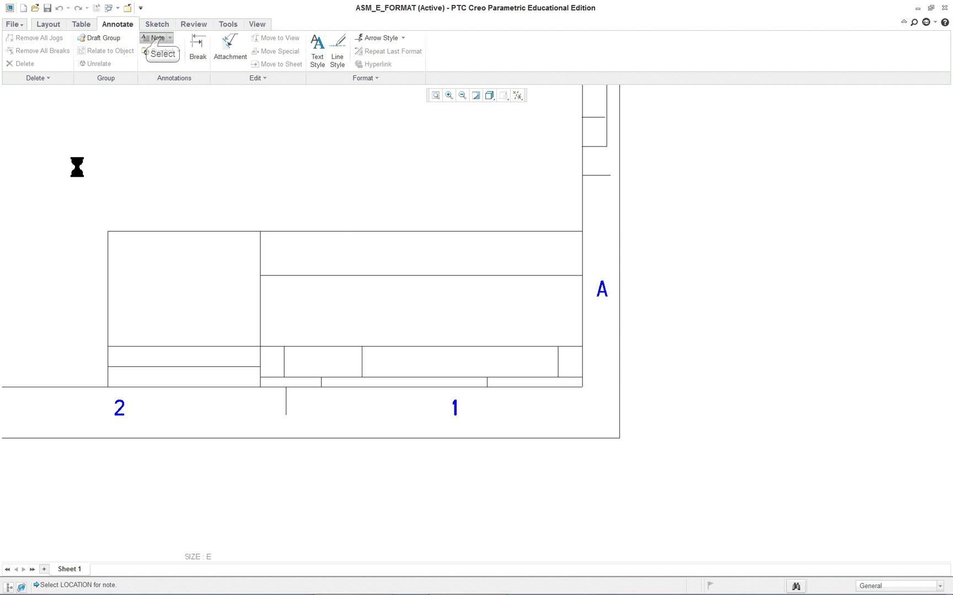
{"action": "left_click", "coordinate": [323, 310]}
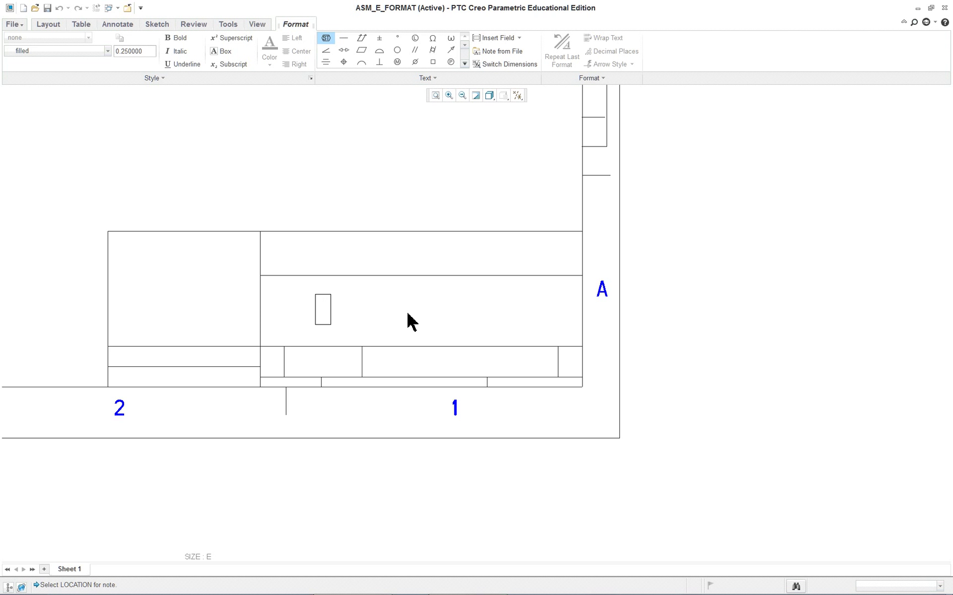
{"action": "type", "text": "TOOL"}
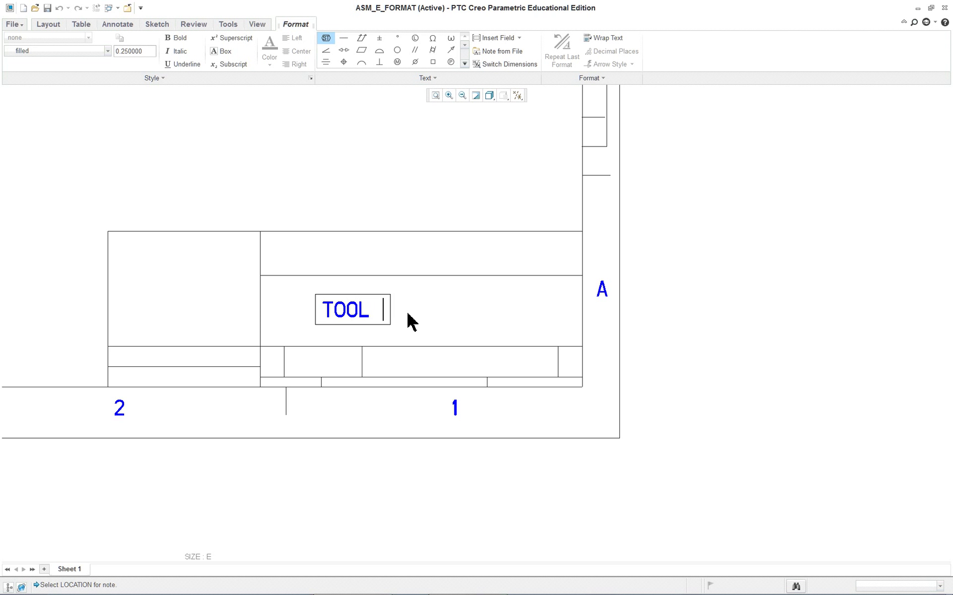
{"action": "type", "text": " ENGINEE"}
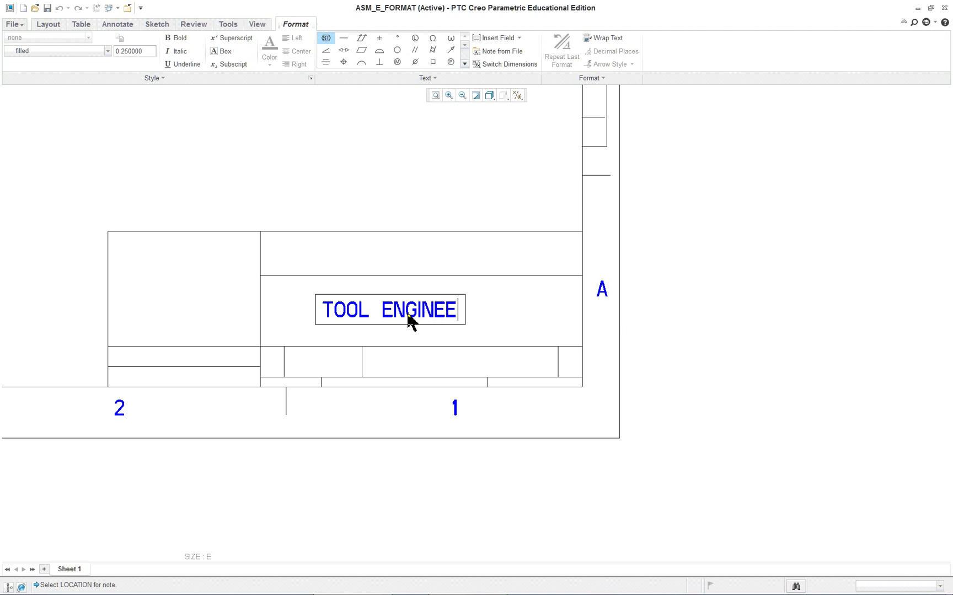
{"action": "type", "text": "RING"}
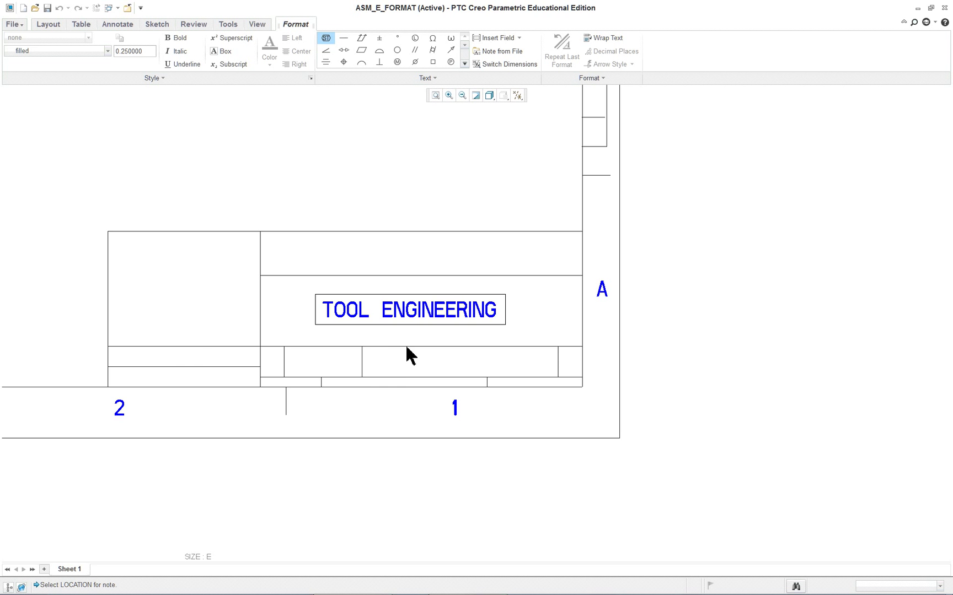
{"action": "left_click", "coordinate": [723, 325]}
{"action": "double_click", "coordinate": [297, 335]}
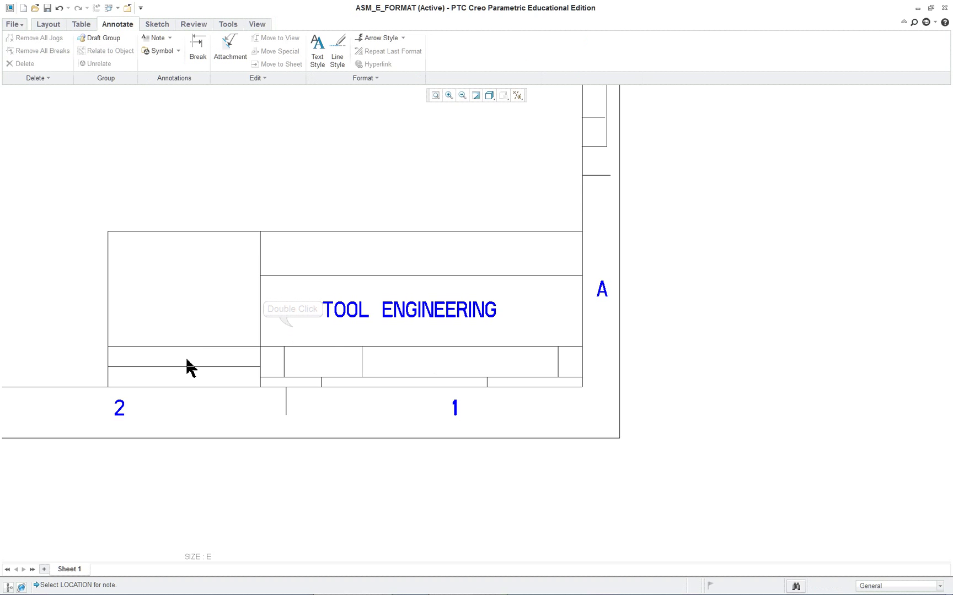
Add the note DRAWN in the upper of the two narrow rows at the title block's lower-left corner.
{"action": "left_click", "coordinate": [168, 38]}
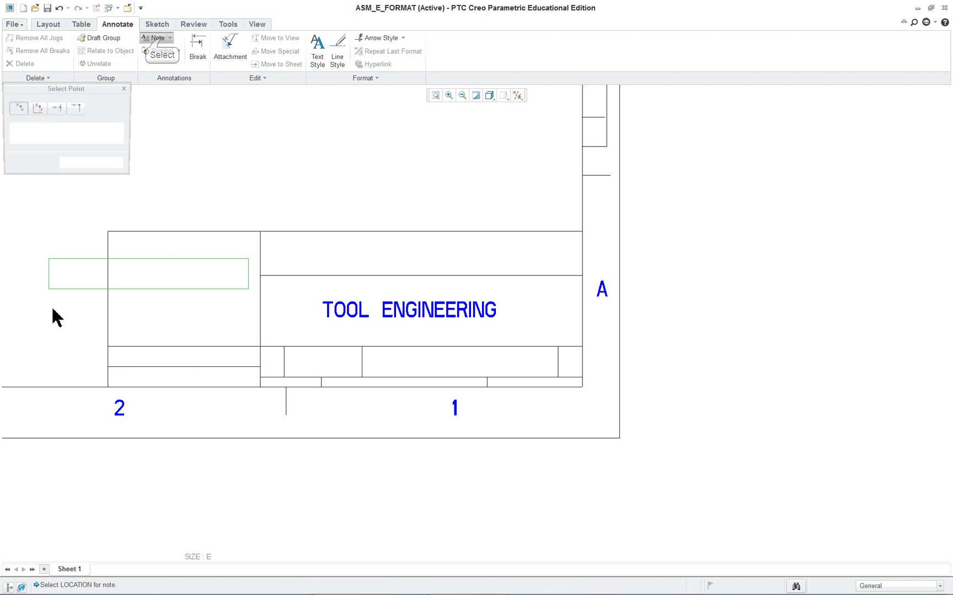
{"action": "left_click", "coordinate": [114, 358]}
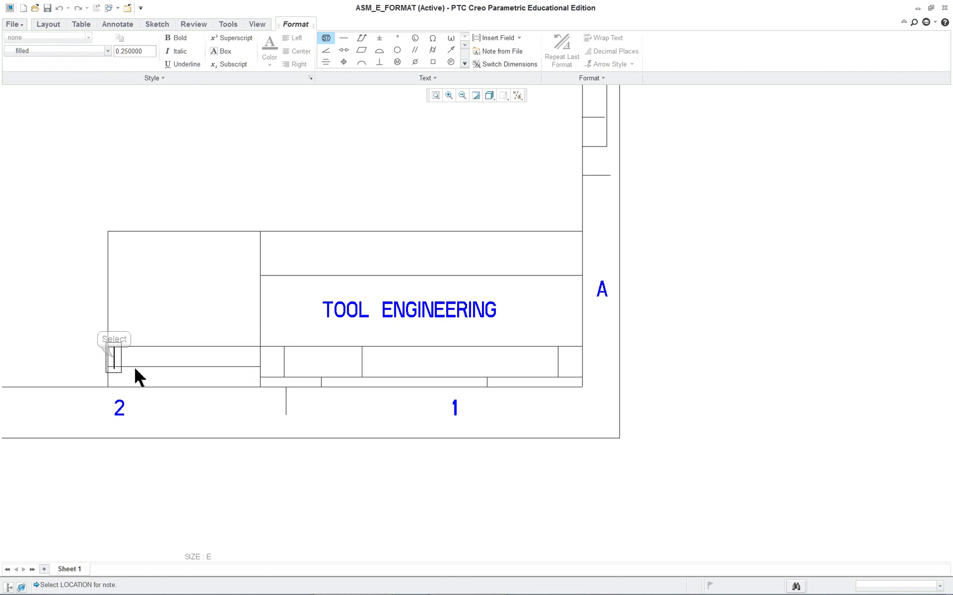
{"action": "type", "text": "DRA"}
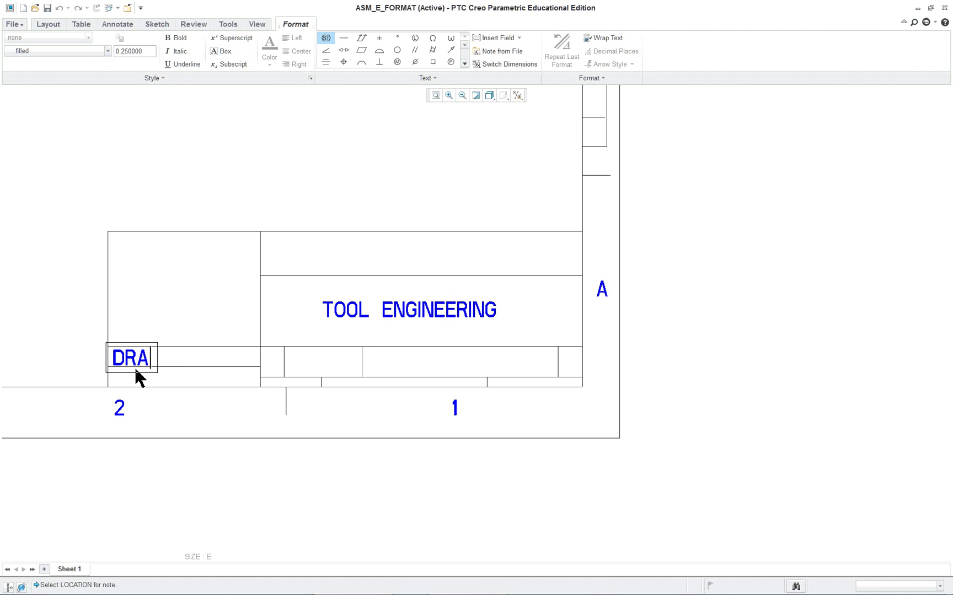
{"action": "type", "text": "WN"}
{"action": "left_click", "coordinate": [184, 379]}
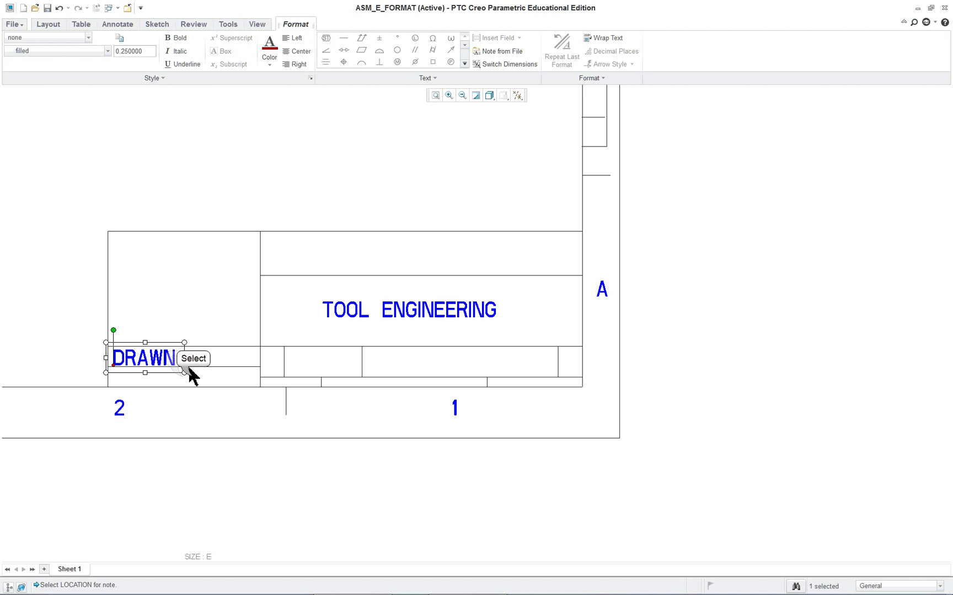
{"action": "left_click", "coordinate": [190, 381]}
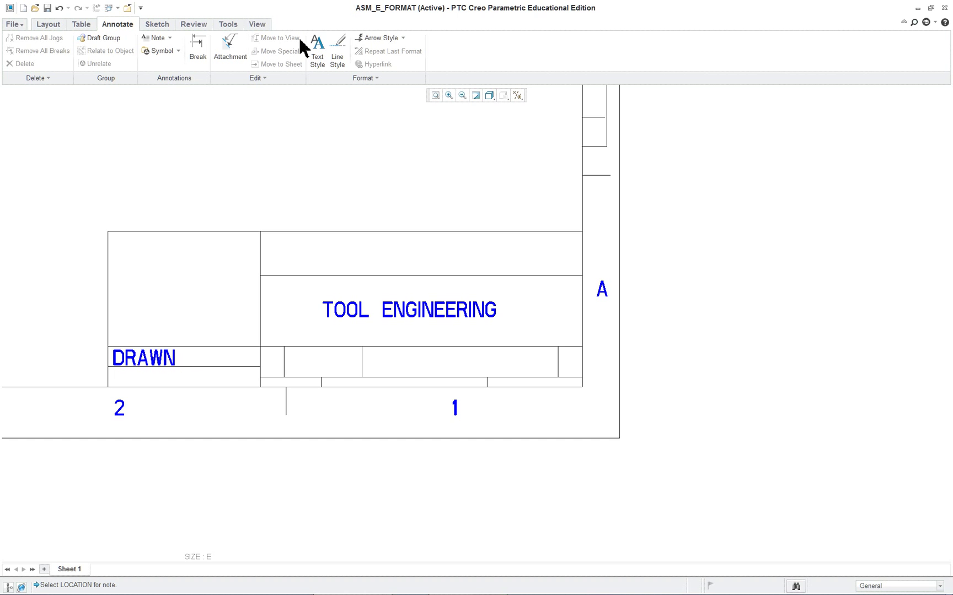
Add the note ISSUED in the narrow title block row directly below DRAWN.
{"action": "left_click", "coordinate": [156, 39]}
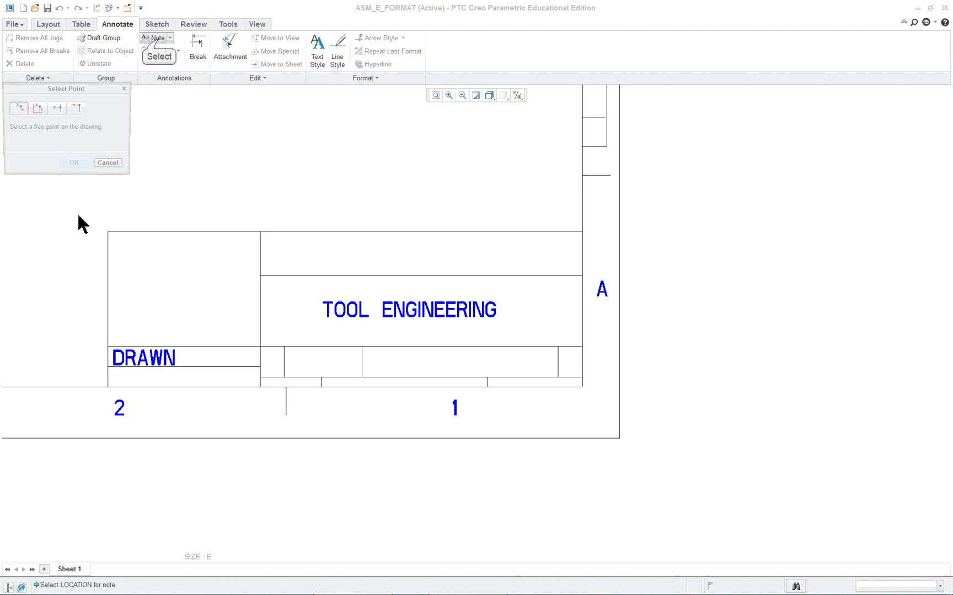
{"action": "left_click", "coordinate": [117, 382]}
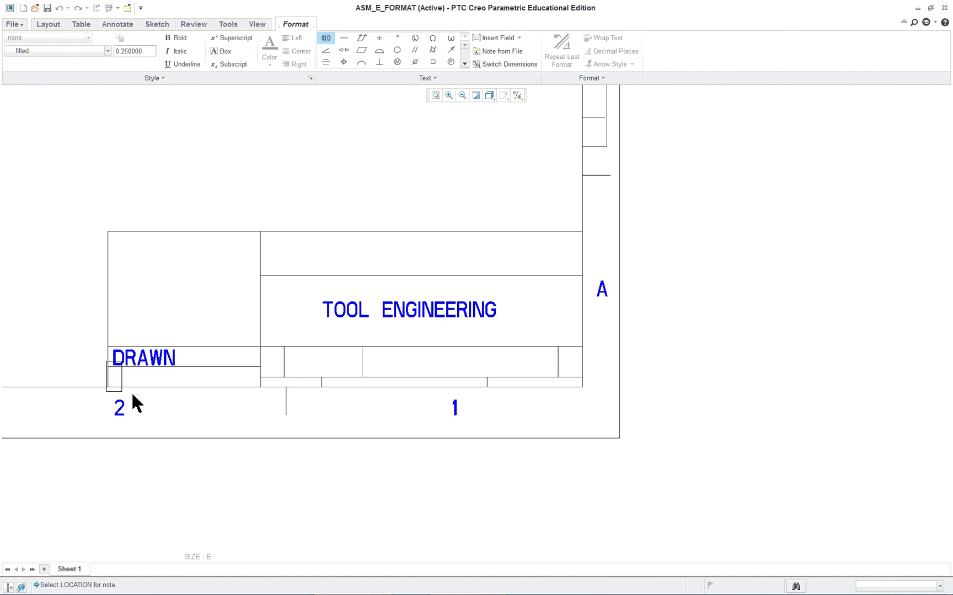
{"action": "type", "text": "ISSUED"}
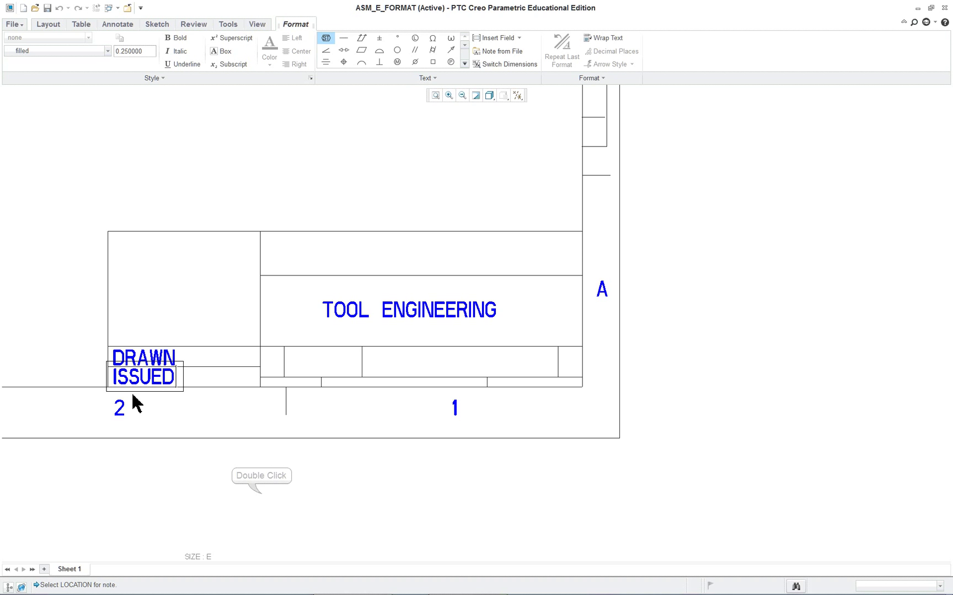
{"action": "double_click", "coordinate": [260, 494]}
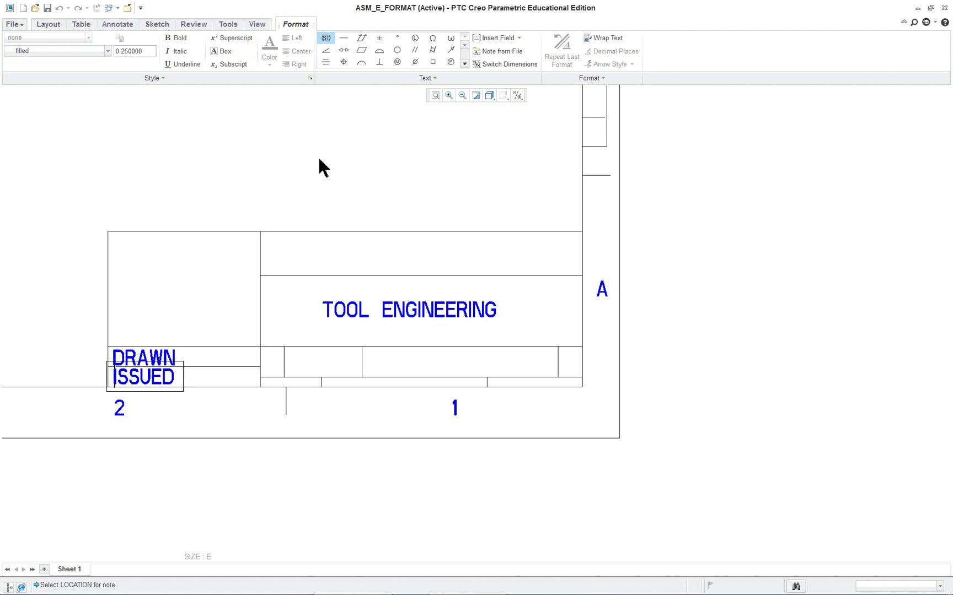
Check the remaining title block note instructions in the PDF lesson, and return to Creo Parametric to close the ISSUED note.
{"action": "key", "text": "alt+Tab"}
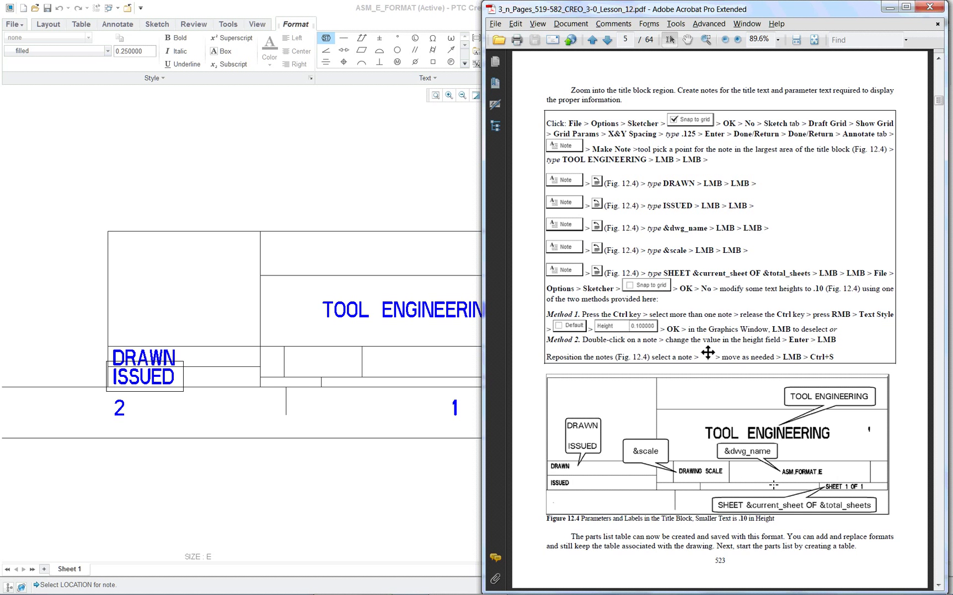
{"action": "scroll", "coordinate": [766, 485], "scroll_direction": "down", "scroll_amount": 2}
{"action": "scroll", "coordinate": [763, 476], "scroll_direction": "up", "scroll_amount": 1}
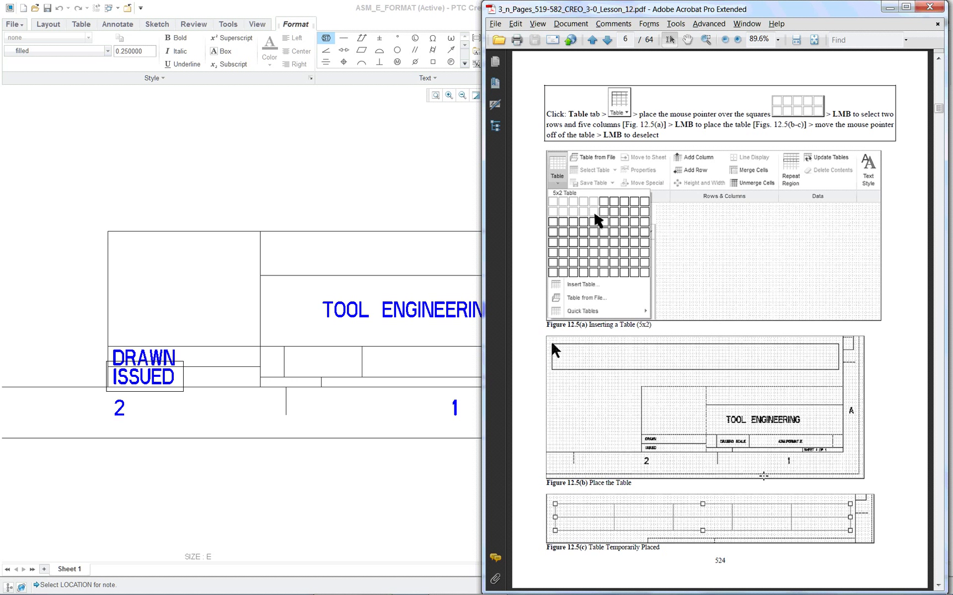
{"action": "scroll", "coordinate": [763, 476], "scroll_direction": "up", "scroll_amount": 1}
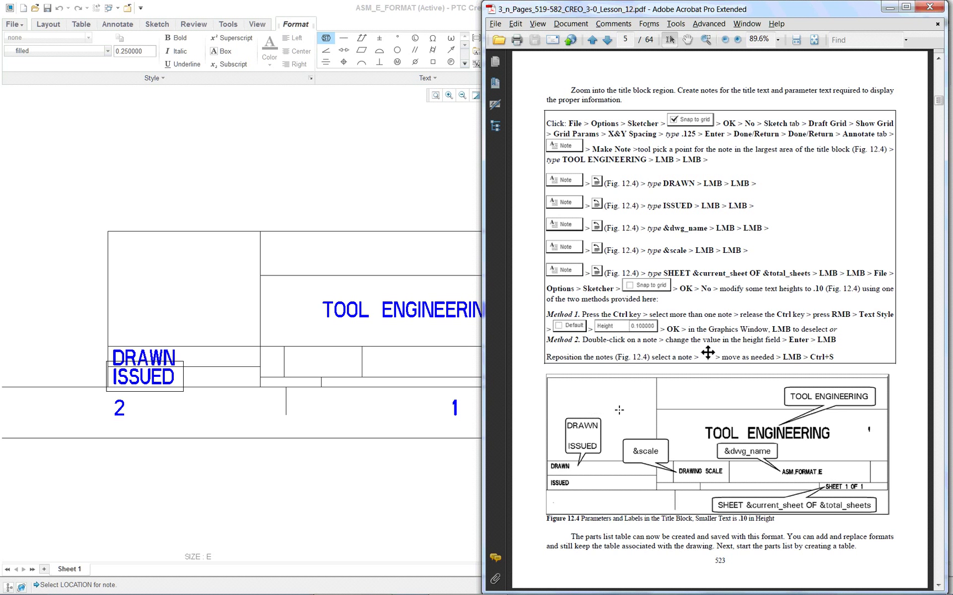
{"action": "left_click", "coordinate": [322, 362]}
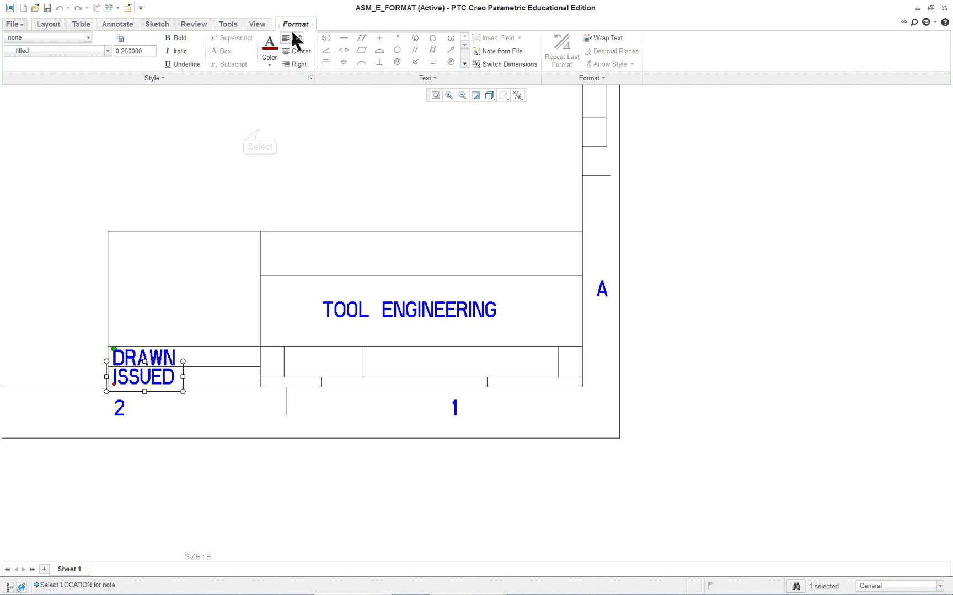
{"action": "left_click", "coordinate": [260, 137]}
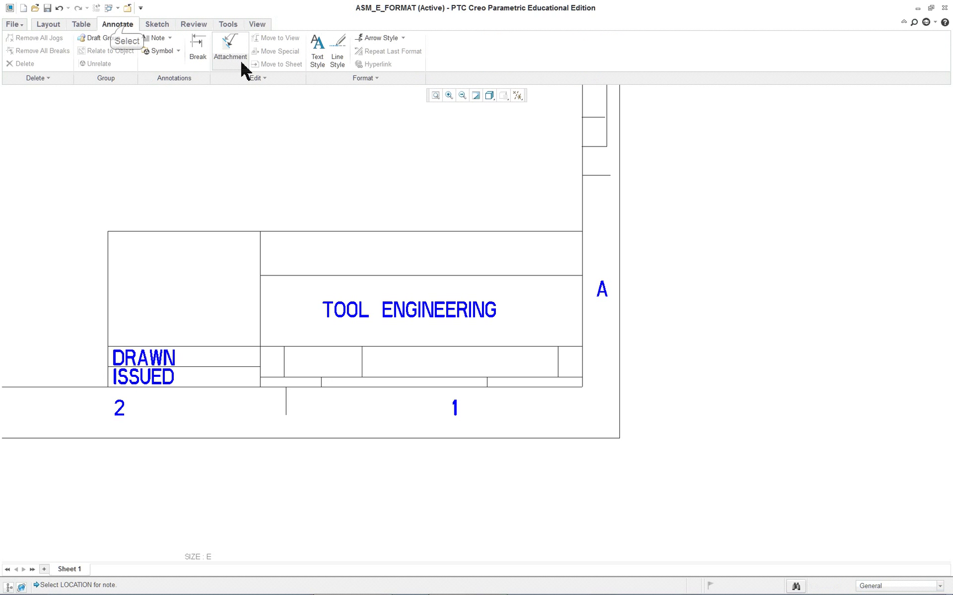
Add a note containing the Scale field in the second small cell of the row below TOOL ENGINEERING.
{"action": "left_click", "coordinate": [127, 25]}
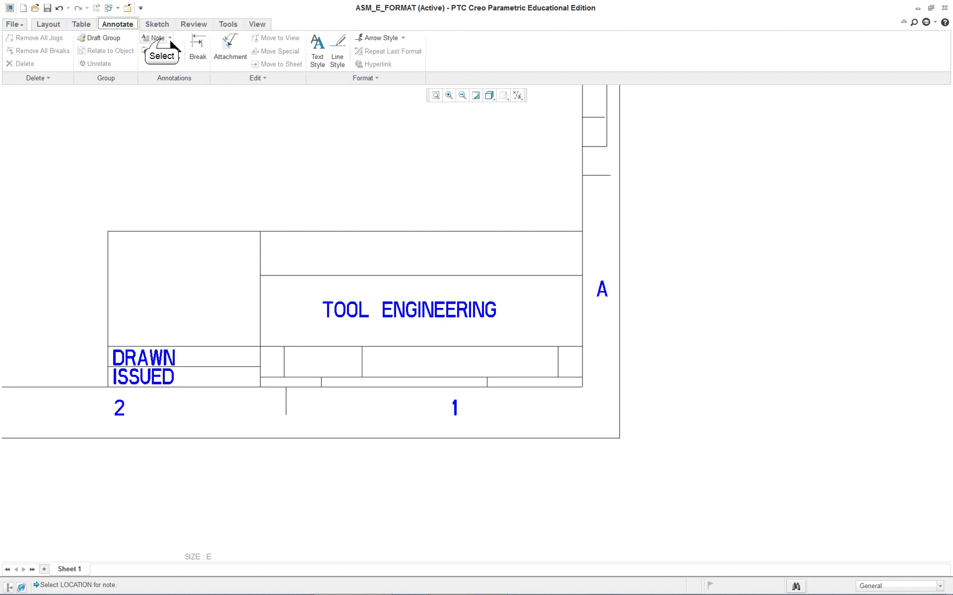
{"action": "left_click", "coordinate": [165, 38]}
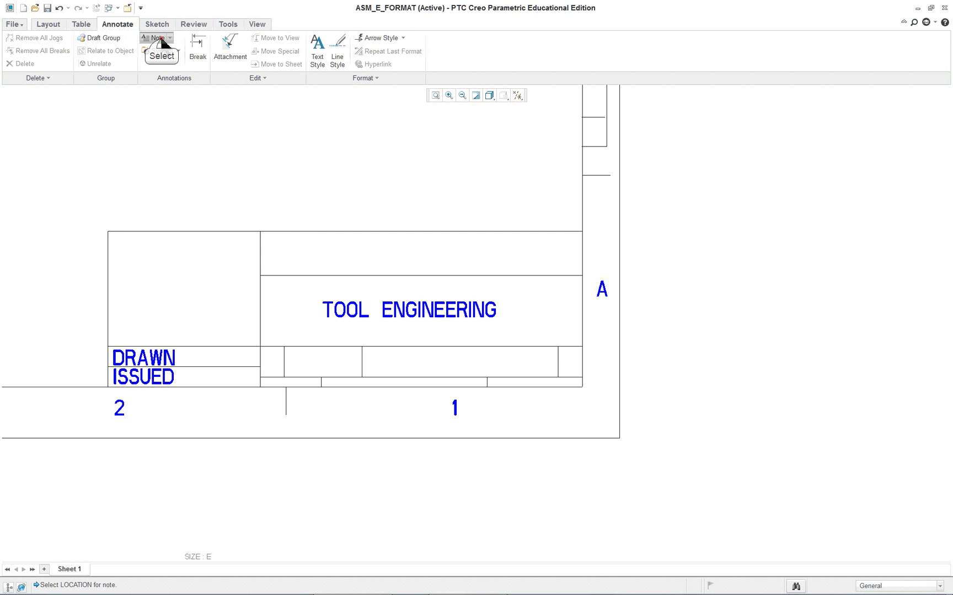
{"action": "left_click", "coordinate": [288, 362]}
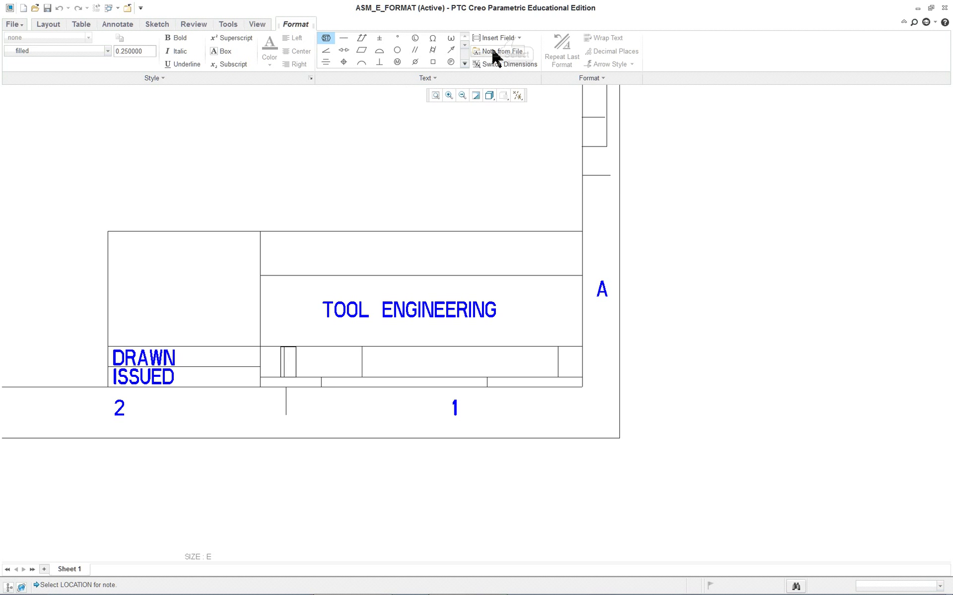
{"action": "left_click", "coordinate": [517, 38]}
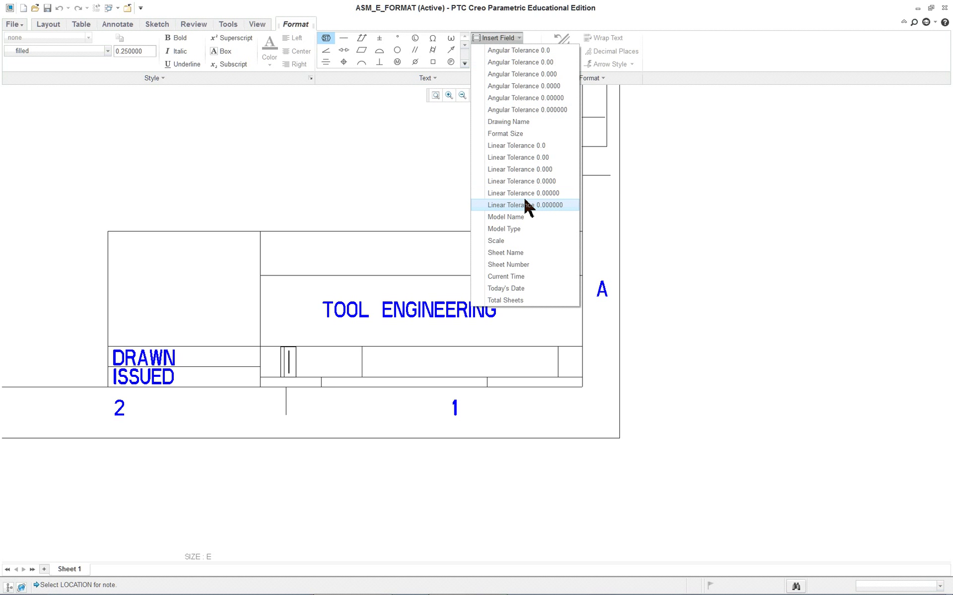
{"action": "left_click", "coordinate": [501, 242]}
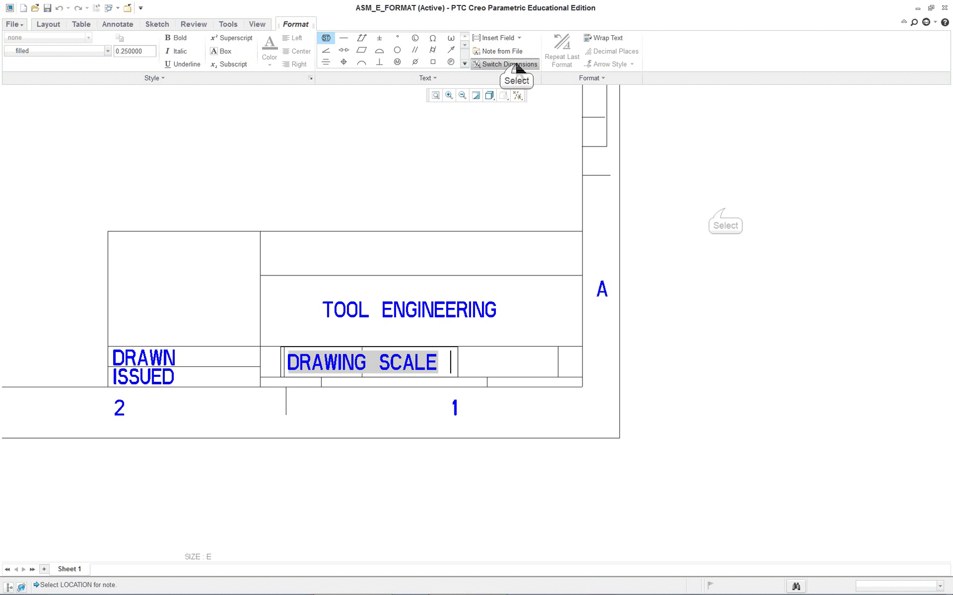
{"action": "left_click", "coordinate": [726, 214]}
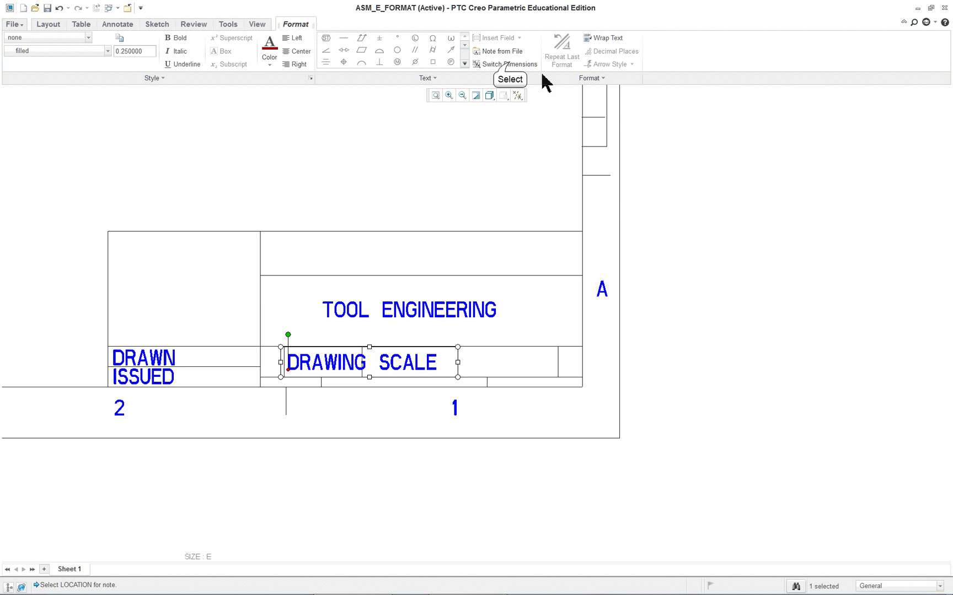
{"action": "double_click", "coordinate": [727, 152]}
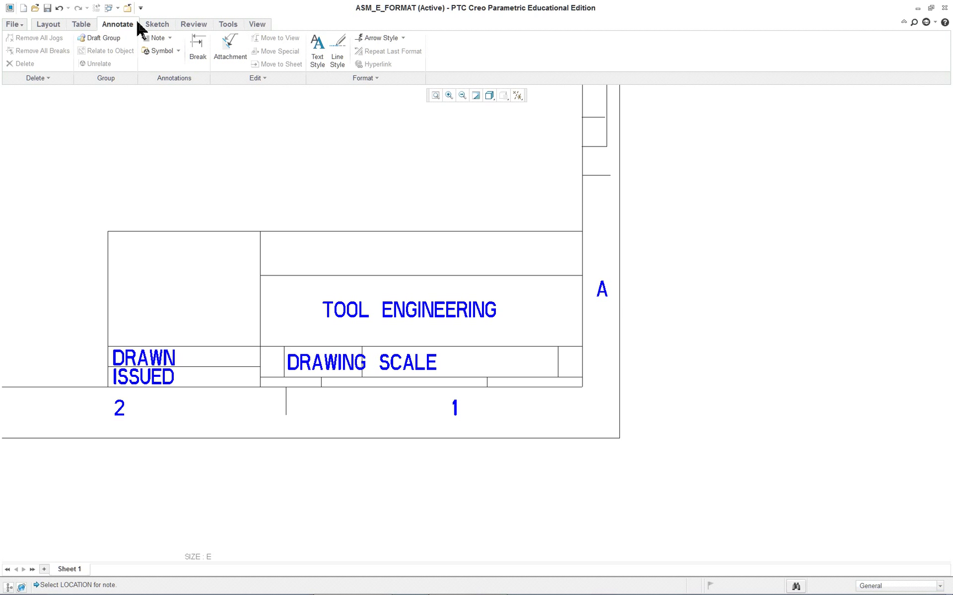
Add a note in the last cell of the title block's bottom row combining the Sheet Number field, OF and the Total Sheets field.
{"action": "left_click", "coordinate": [156, 39]}
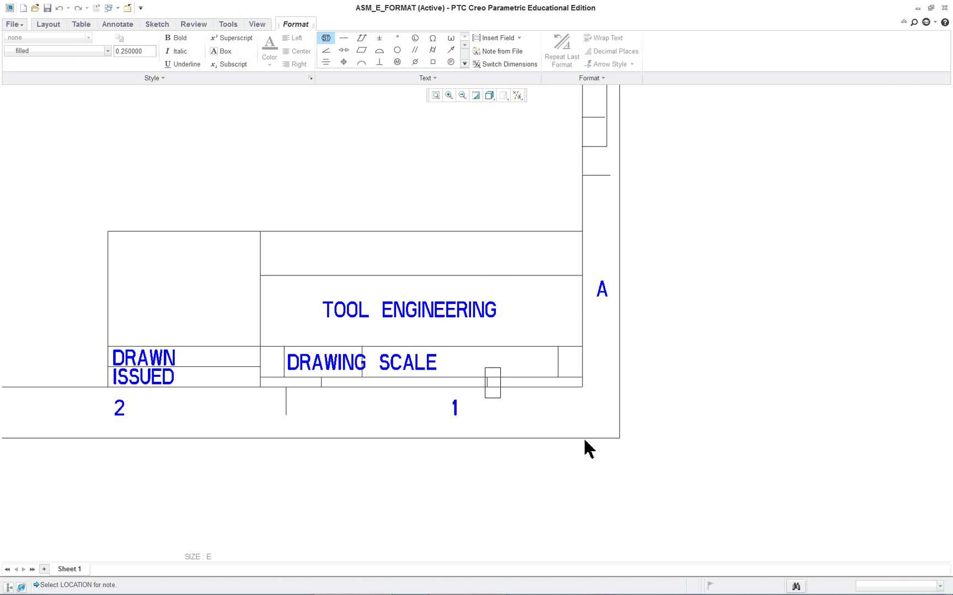
{"action": "left_click", "coordinate": [499, 37]}
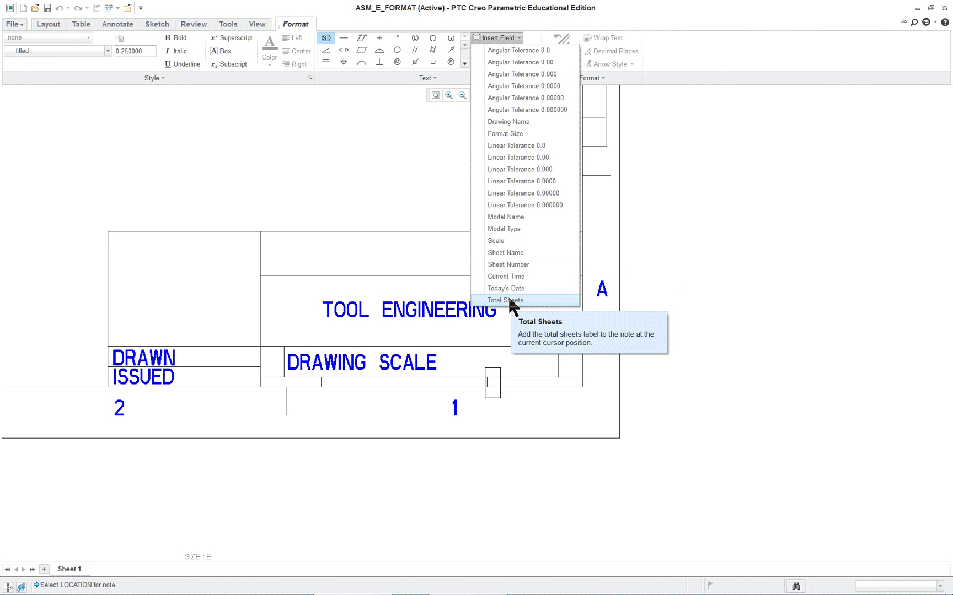
{"action": "left_click", "coordinate": [518, 266]}
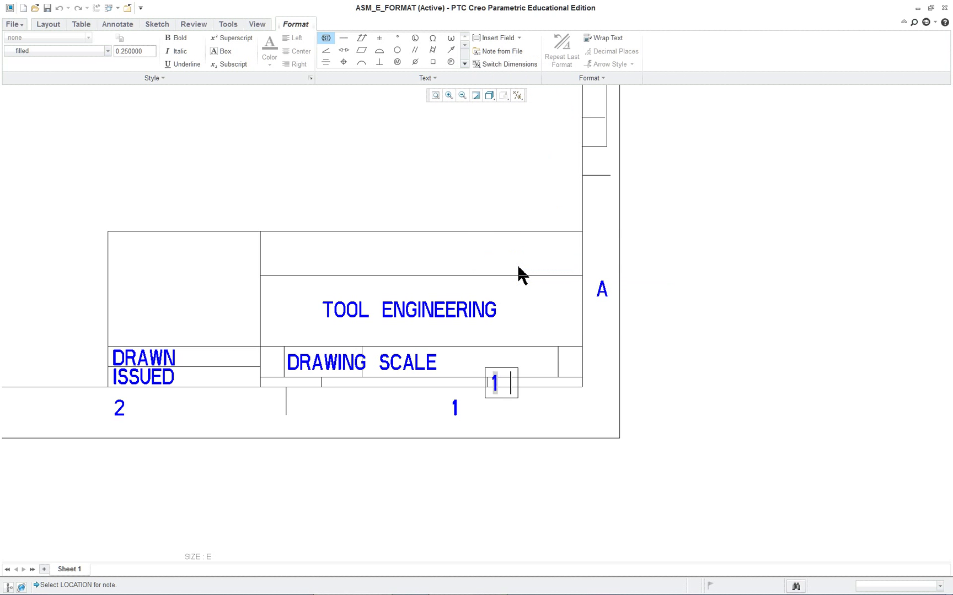
{"action": "type", "text": "OF"}
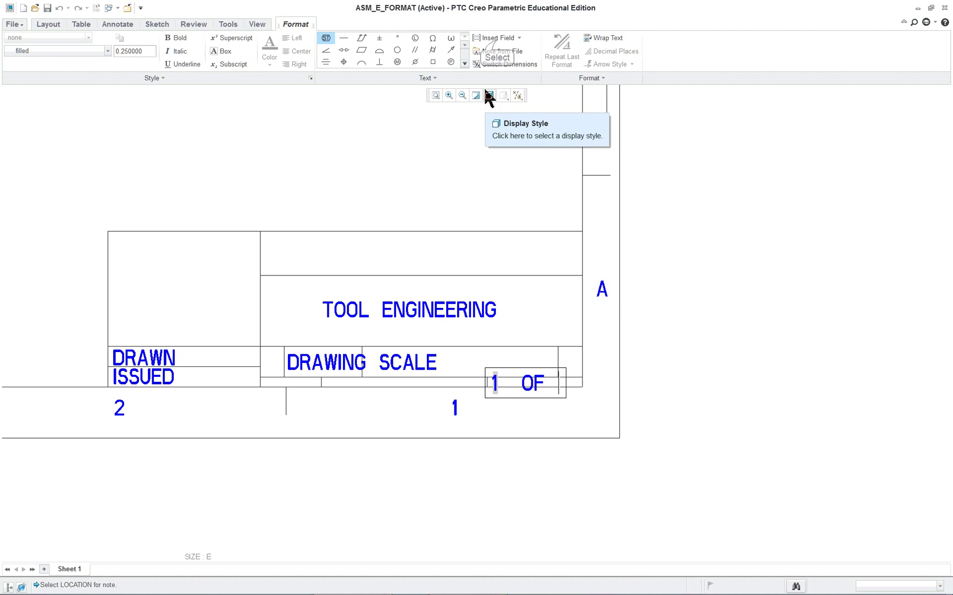
{"action": "left_click", "coordinate": [496, 37]}
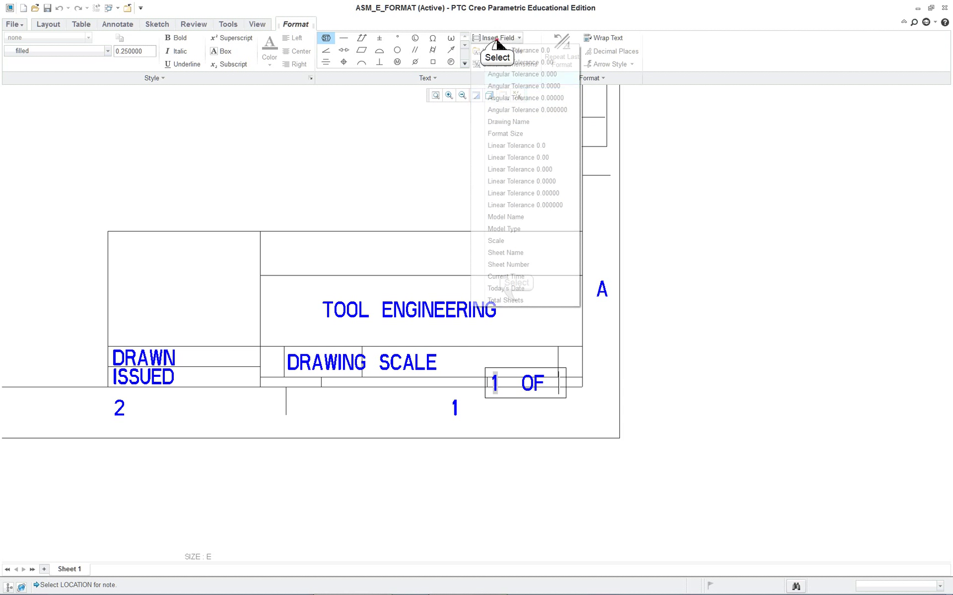
{"action": "left_click", "coordinate": [516, 300]}
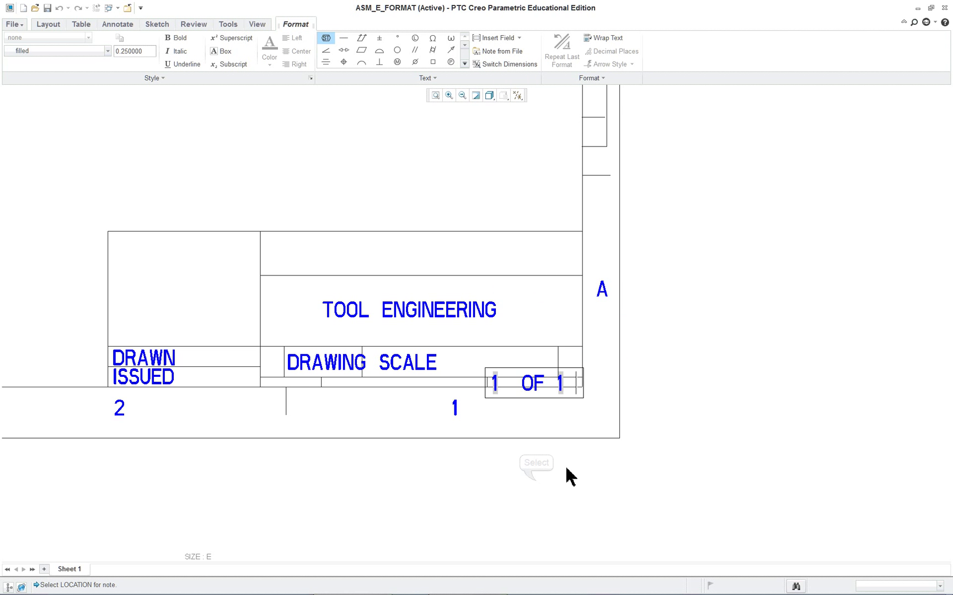
{"action": "left_click", "coordinate": [538, 479]}
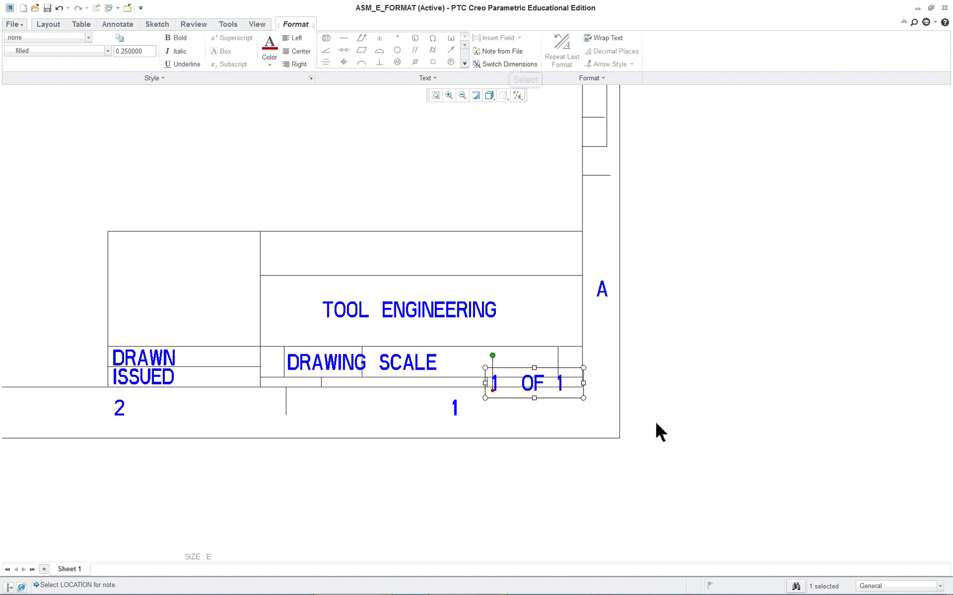
Toggle the sheet number note between its values and field names, and check the remaining note instructions in the PDF lesson.
{"action": "left_click", "coordinate": [525, 64]}
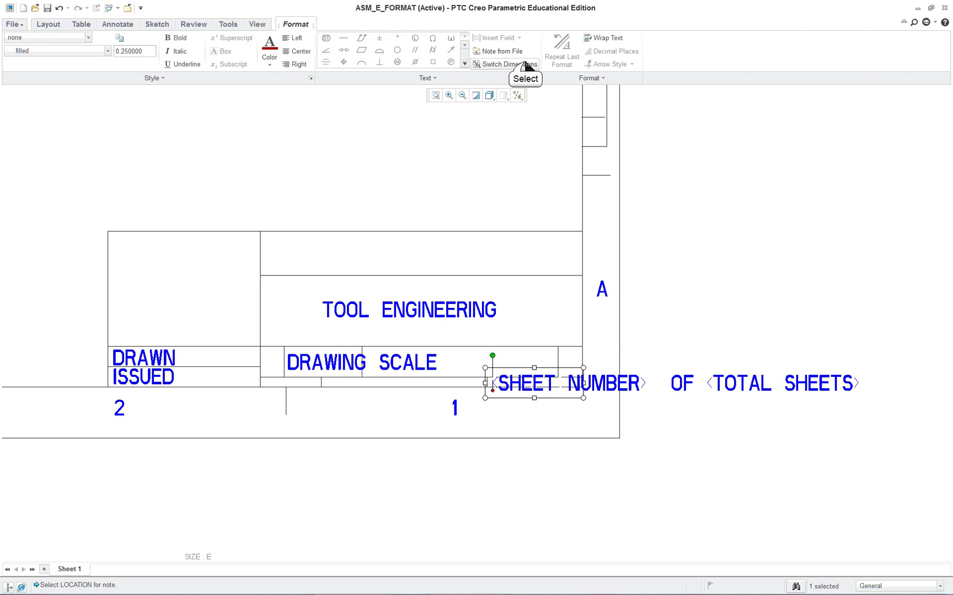
{"action": "left_click", "coordinate": [526, 64]}
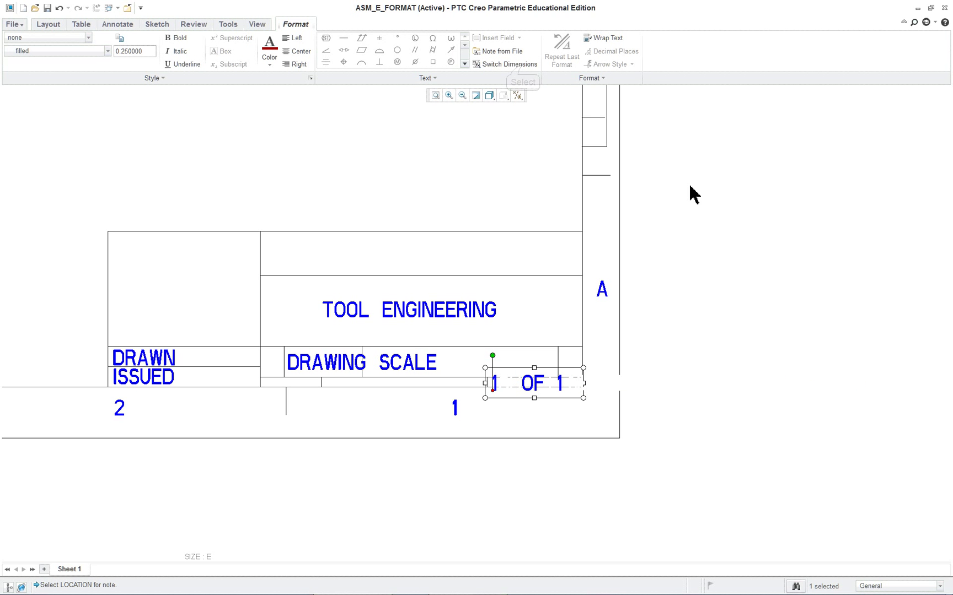
{"action": "left_click", "coordinate": [521, 65]}
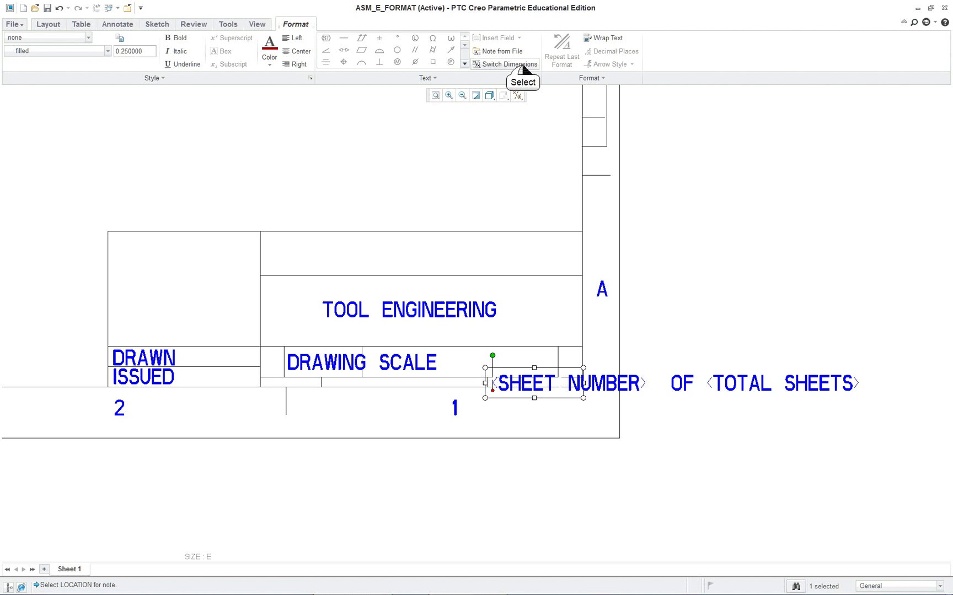
{"action": "left_click", "coordinate": [666, 221]}
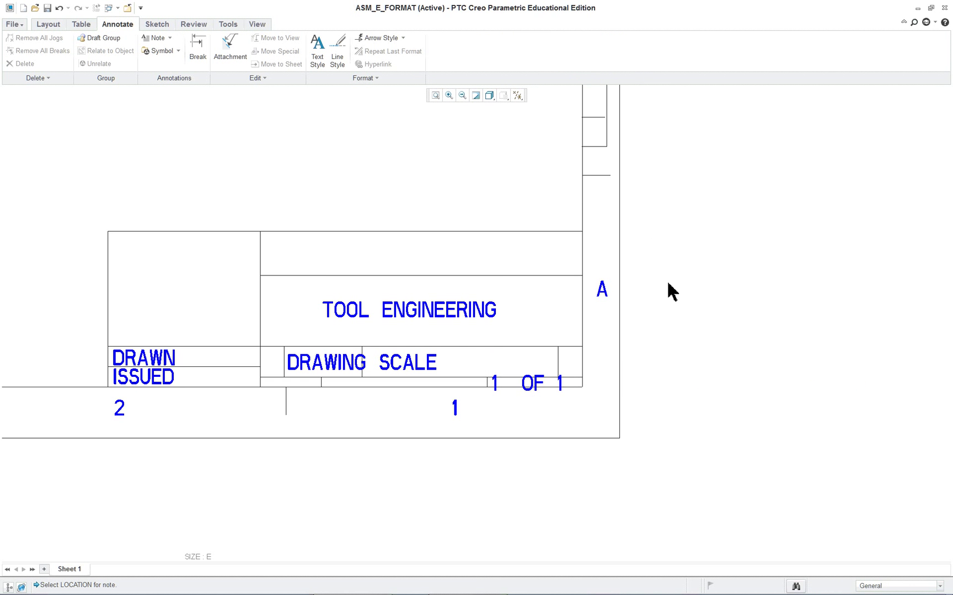
{"action": "key", "text": "alt+Tab"}
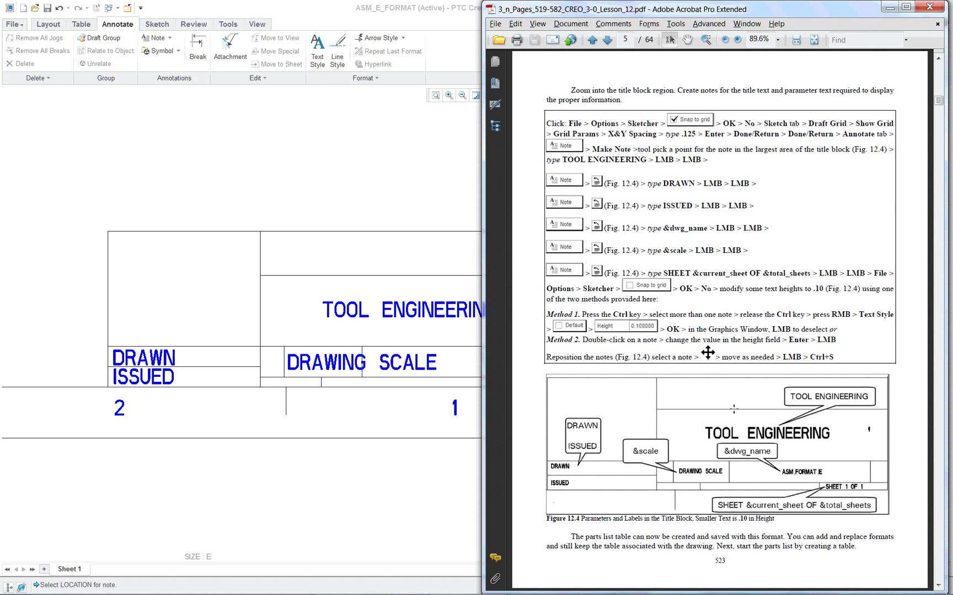
{"action": "key", "text": "alt+Tab"}
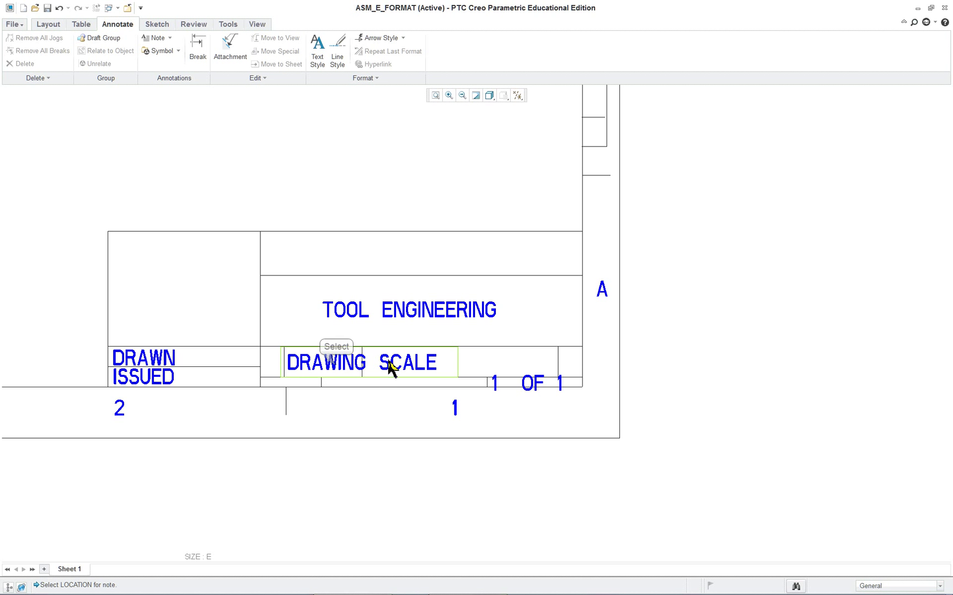
Move the DRAWING SCALE note out of its cell into the large empty title block cell above DRAWN.
{"action": "left_click", "coordinate": [335, 370]}
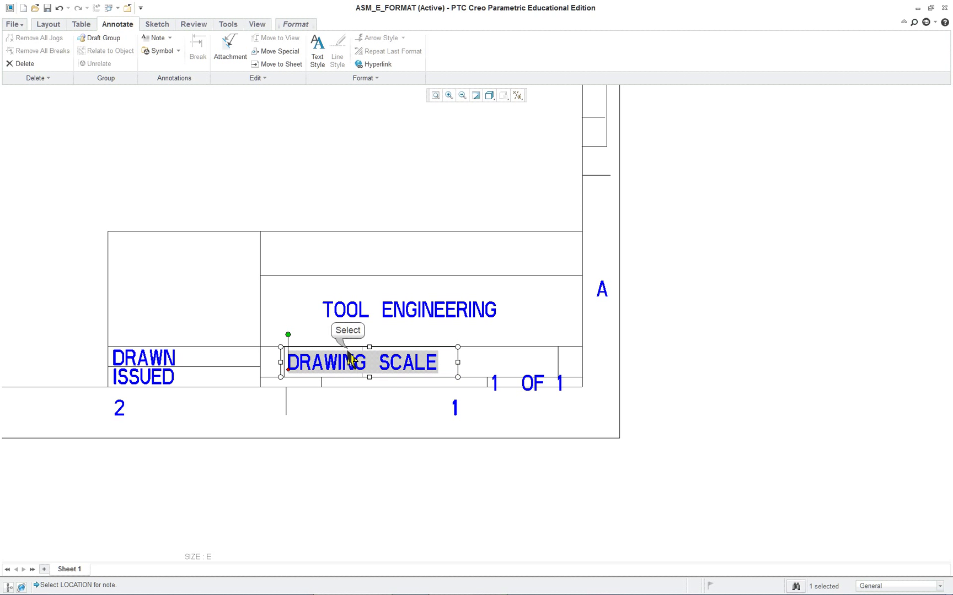
{"action": "key", "text": "ctrl+c"}
{"action": "key", "text": "ctrl+v"}
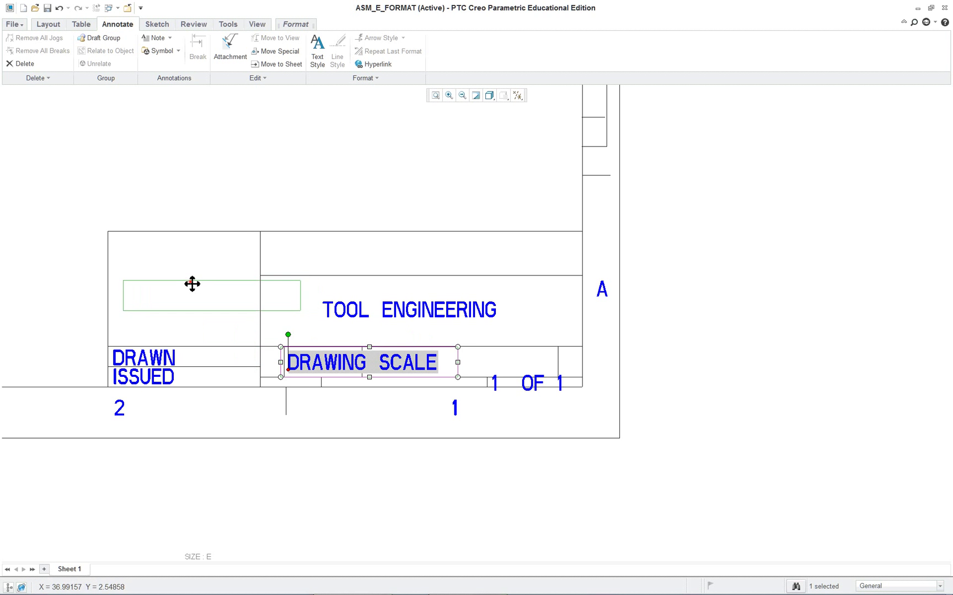
{"action": "left_click", "coordinate": [187, 282]}
{"action": "left_click", "coordinate": [441, 369]}
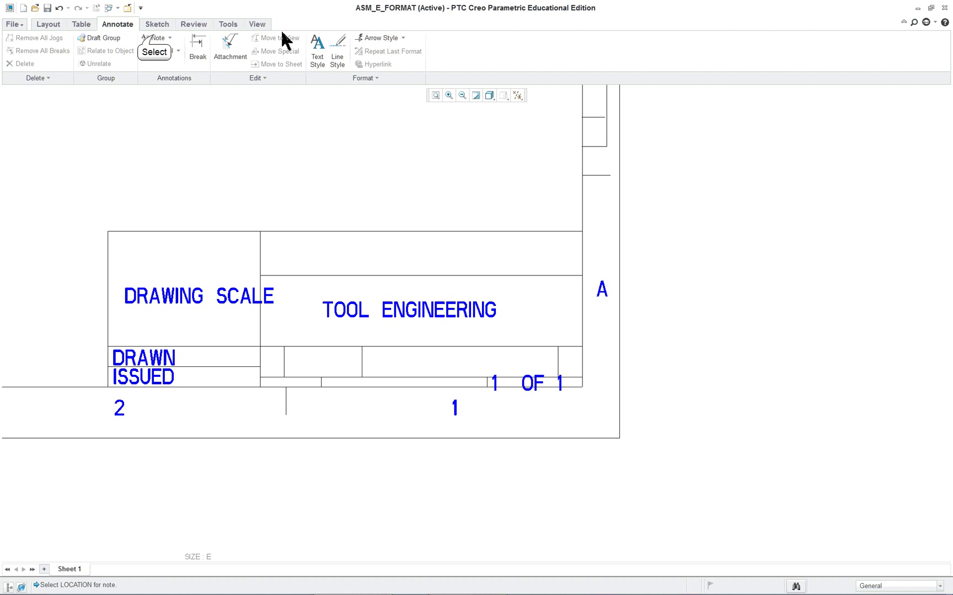
Add a note containing the Drawing Name field in the wide cell of the row below TOOL ENGINEERING.
{"action": "left_click", "coordinate": [377, 369]}
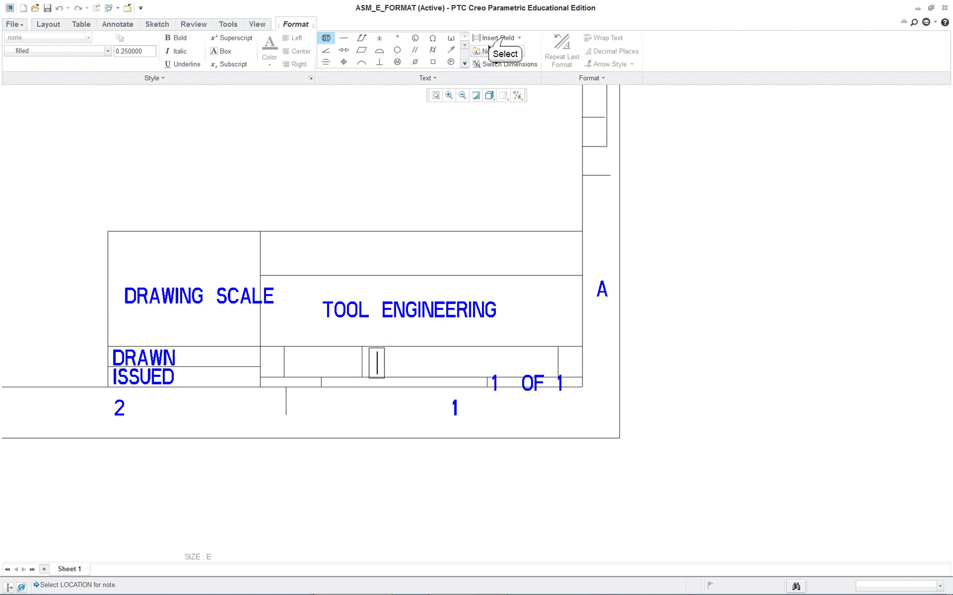
{"action": "left_click", "coordinate": [504, 38]}
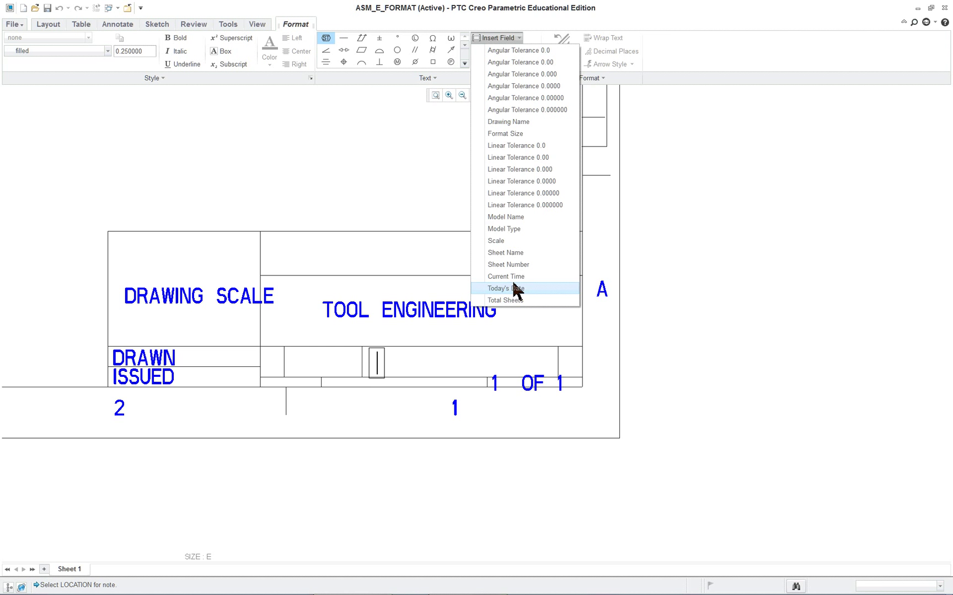
{"action": "left_click", "coordinate": [529, 121]}
{"action": "left_click", "coordinate": [704, 331]}
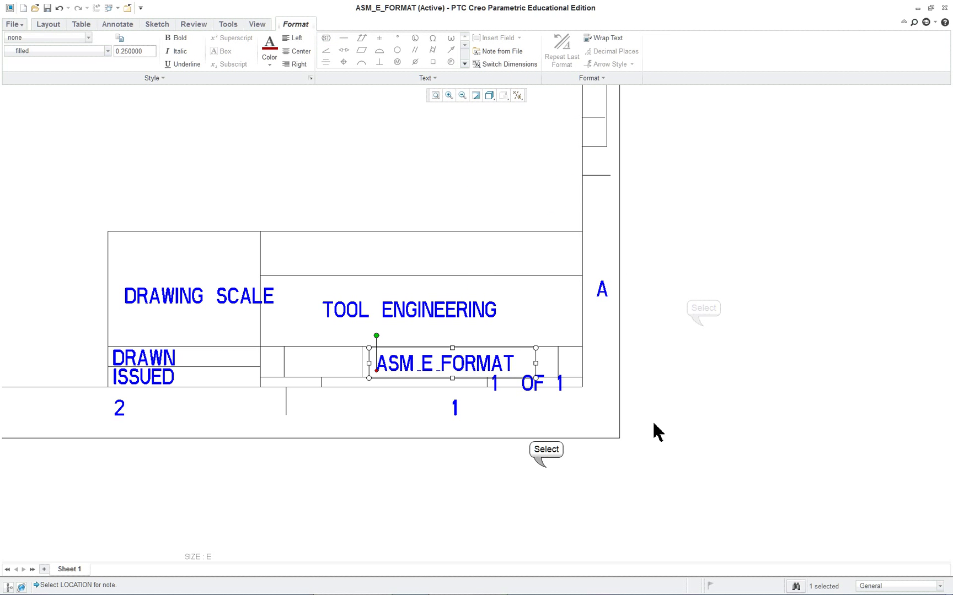
{"action": "left_click", "coordinate": [544, 480]}
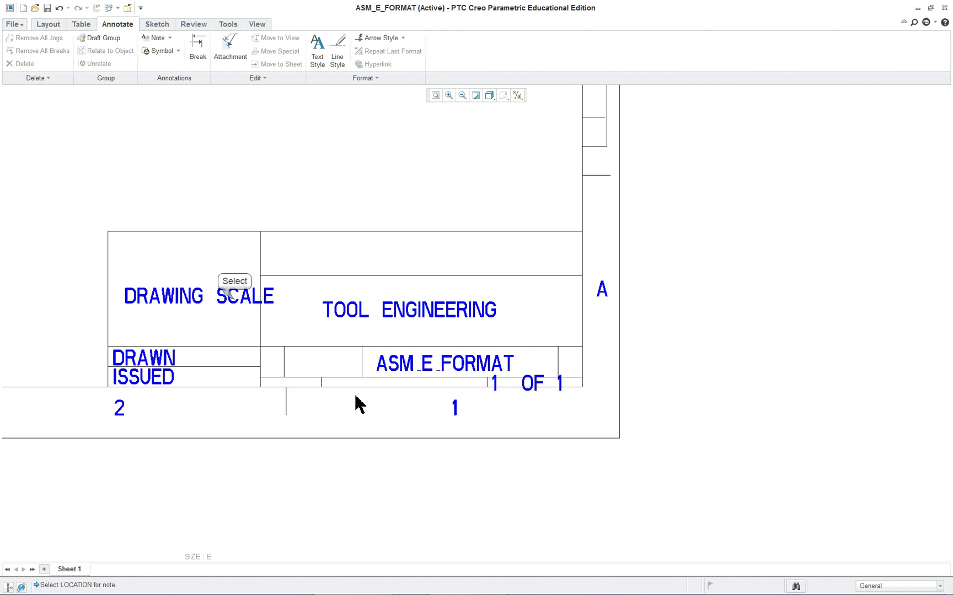
Move the DRAWING SCALE note back to the second small cell of the row below TOOL ENGINEERING.
{"action": "left_click", "coordinate": [230, 309]}
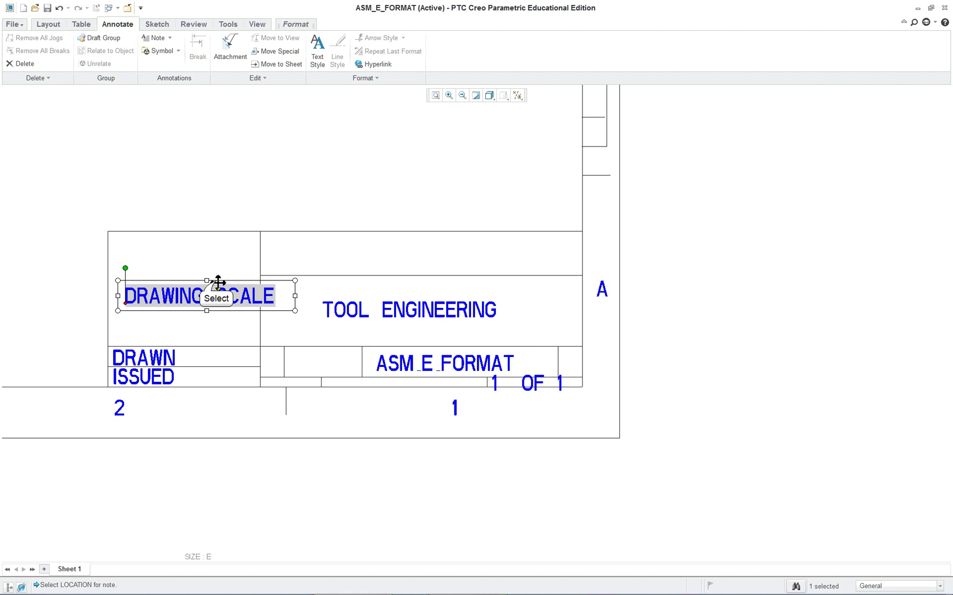
{"action": "mouse_move", "coordinate": [219, 283]}
{"action": "left_mouse_down"}
{"action": "mouse_move", "coordinate": [360, 353]}
{"action": "mouse_move", "coordinate": [385, 349]}
{"action": "left_mouse_up"}
{"action": "left_click", "coordinate": [556, 370]}
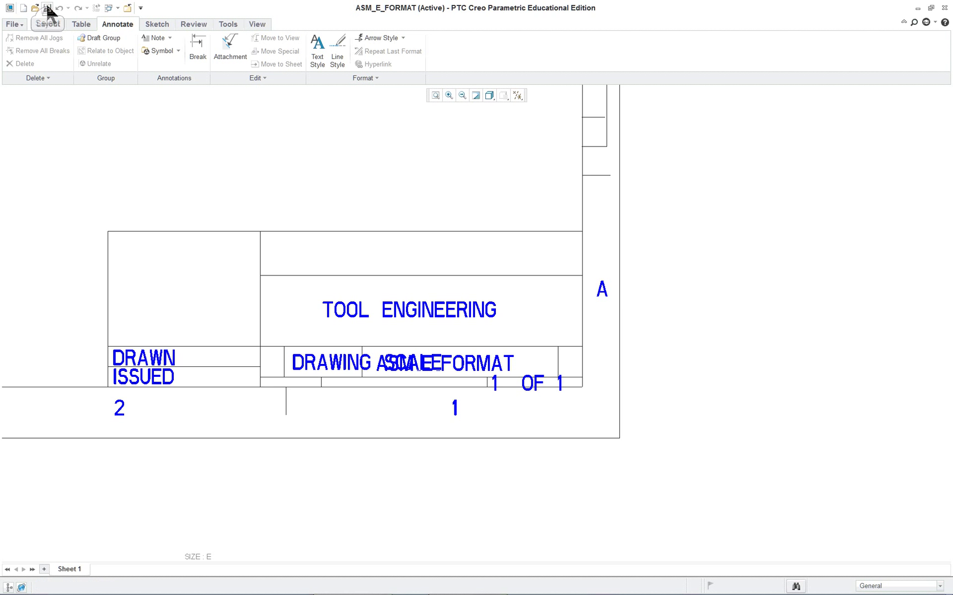
Look over the whole format sheet and examine the notes in its title block.
{"action": "scroll", "coordinate": [626, 418], "scroll_direction": "down", "scroll_amount": 5}
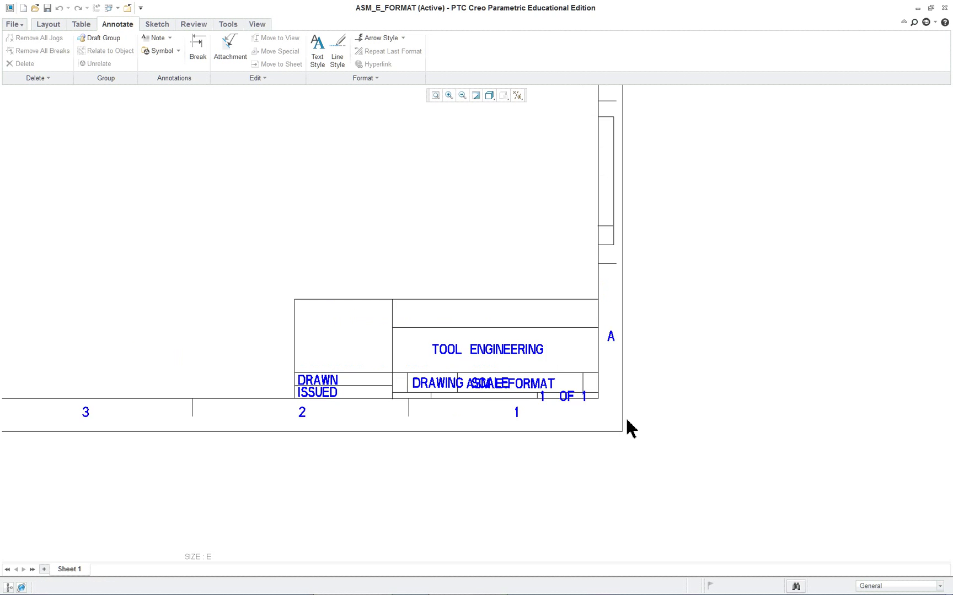
{"action": "scroll", "coordinate": [625, 418], "scroll_direction": "up", "scroll_amount": 1}
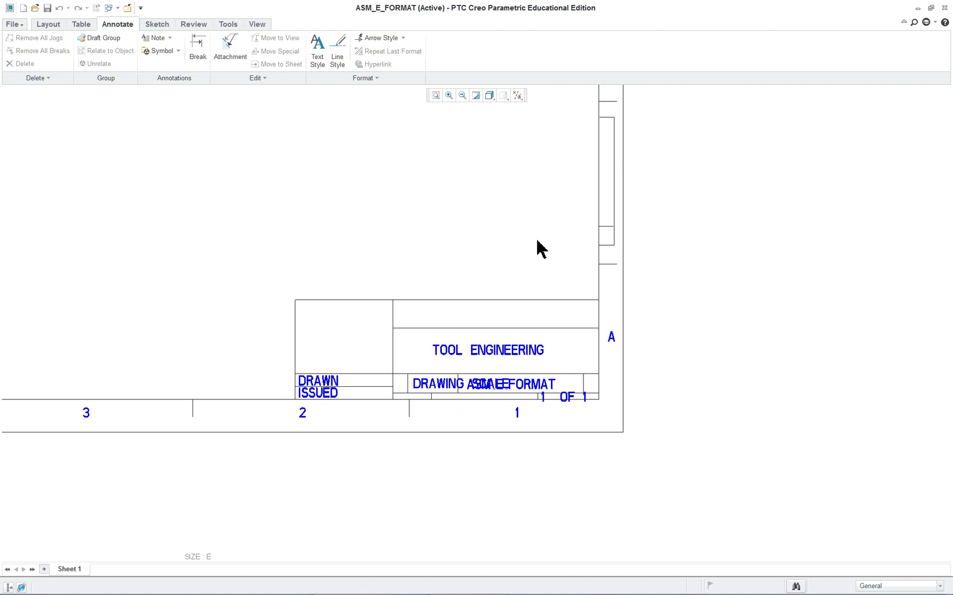
{"action": "scroll", "coordinate": [513, 323], "scroll_direction": "down", "scroll_amount": 6}
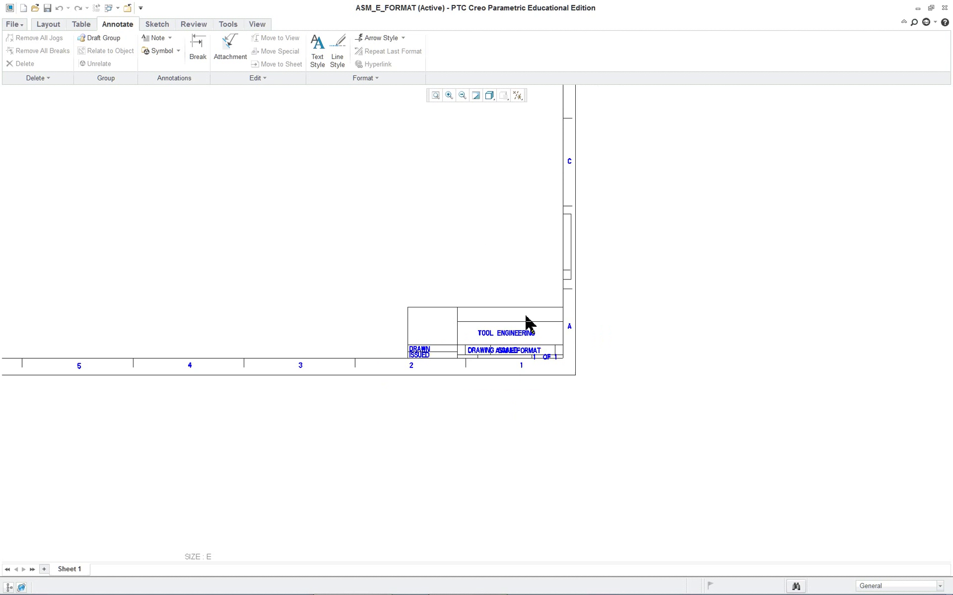
{"action": "scroll", "coordinate": [570, 186], "scroll_direction": "up", "scroll_amount": 2}
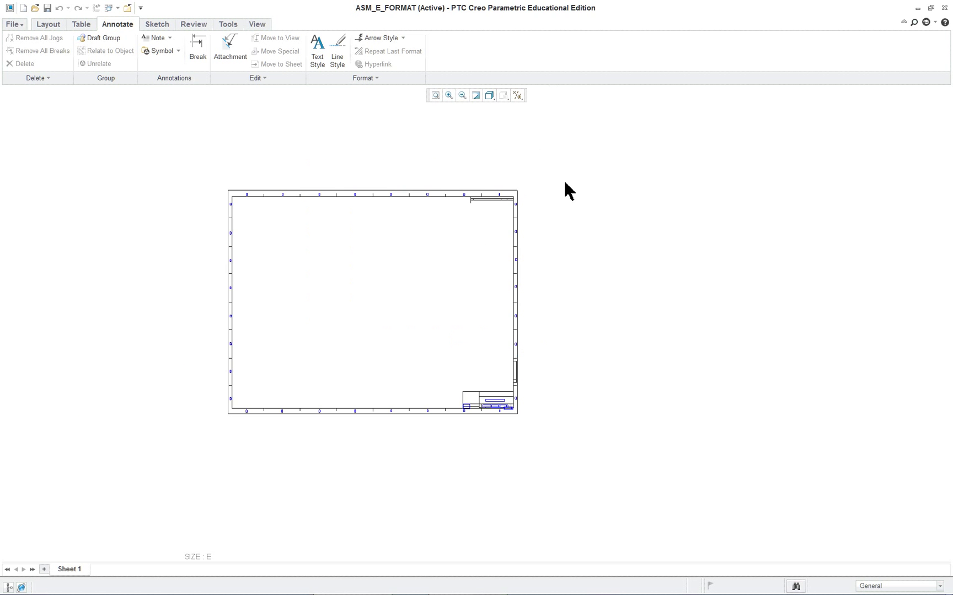
{"action": "scroll", "coordinate": [419, 265], "scroll_direction": "up", "scroll_amount": 1}
{"action": "scroll", "coordinate": [519, 484], "scroll_direction": "up", "scroll_amount": 1}
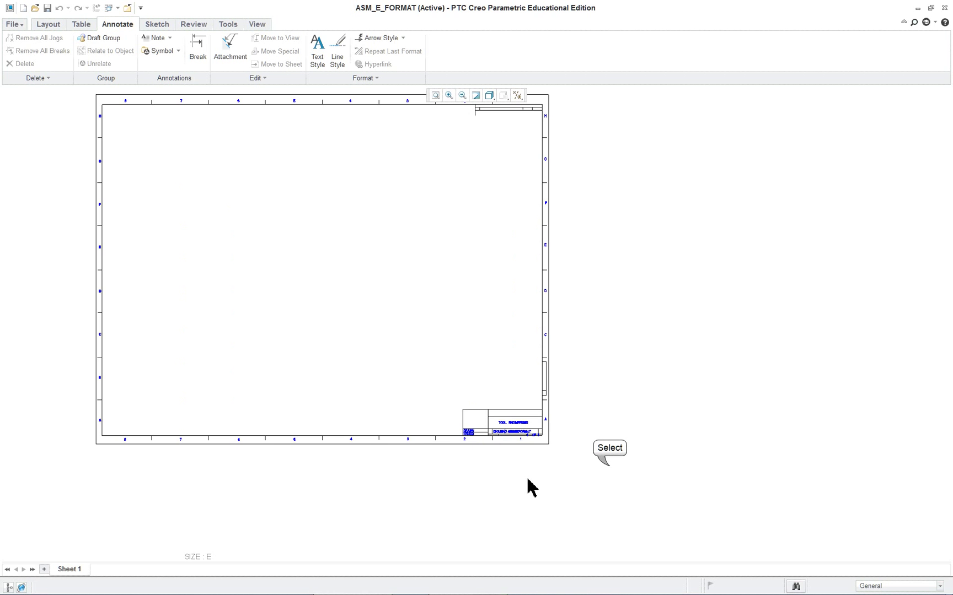
{"action": "scroll", "coordinate": [573, 472], "scroll_direction": "up", "scroll_amount": 2}
{"action": "scroll", "coordinate": [283, 376], "scroll_direction": "up", "scroll_amount": 3}
{"action": "scroll", "coordinate": [164, 335], "scroll_direction": "up", "scroll_amount": 2}
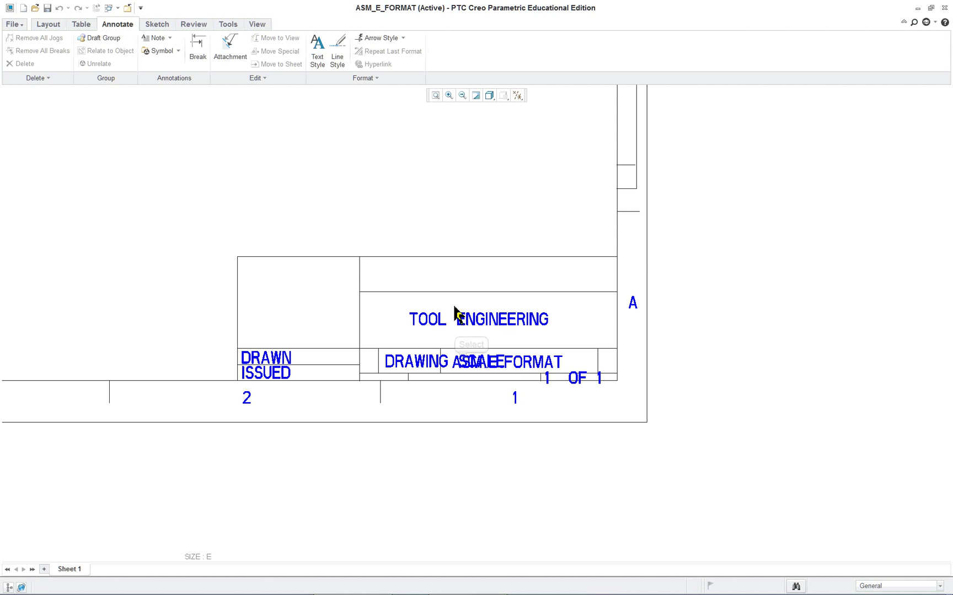
Check the field names behind the title block notes, compare them with the PDF lesson, and return to Creo Parametric.
{"action": "left_click", "coordinate": [472, 369]}
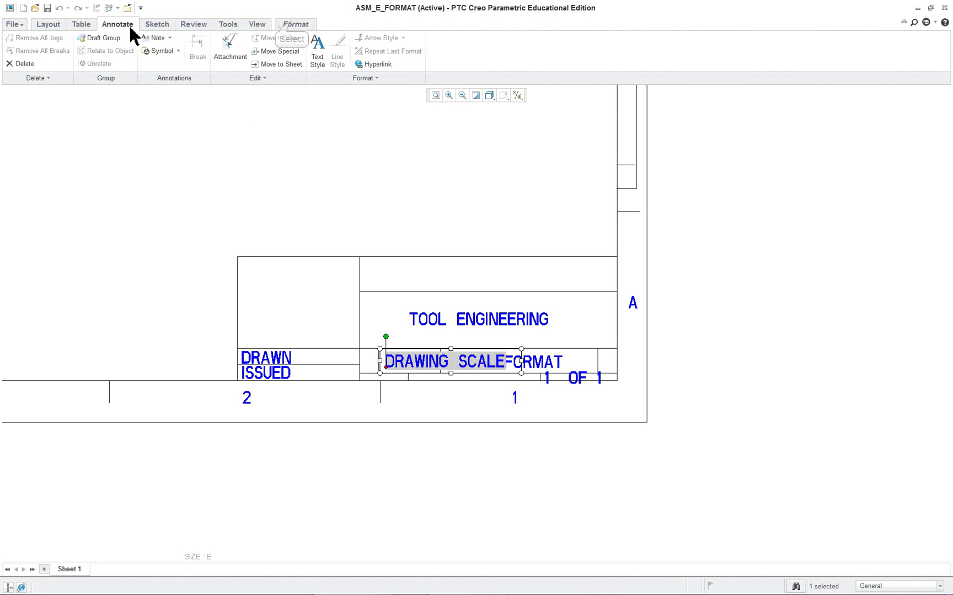
{"action": "left_click", "coordinate": [292, 27]}
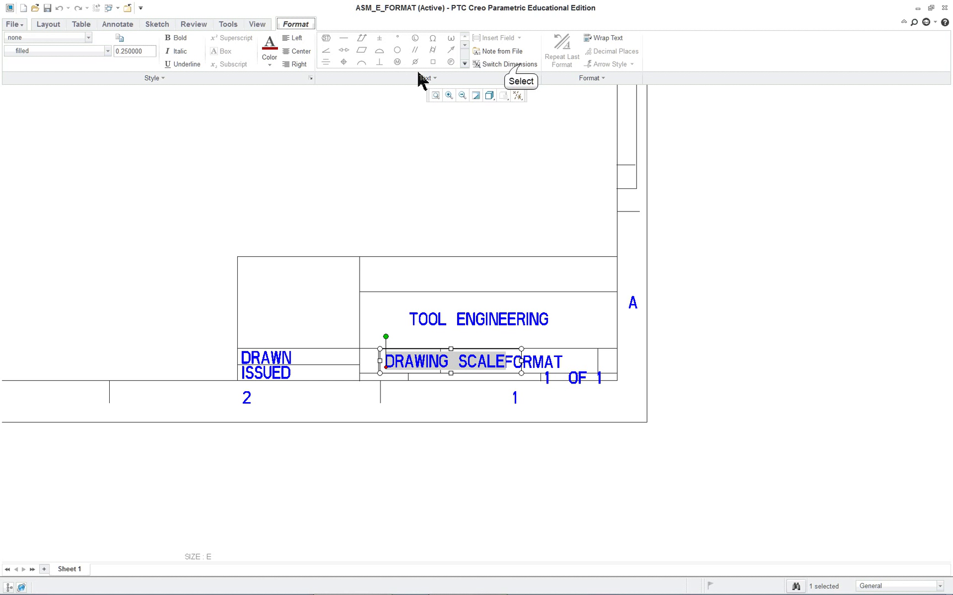
{"action": "left_click", "coordinate": [519, 65]}
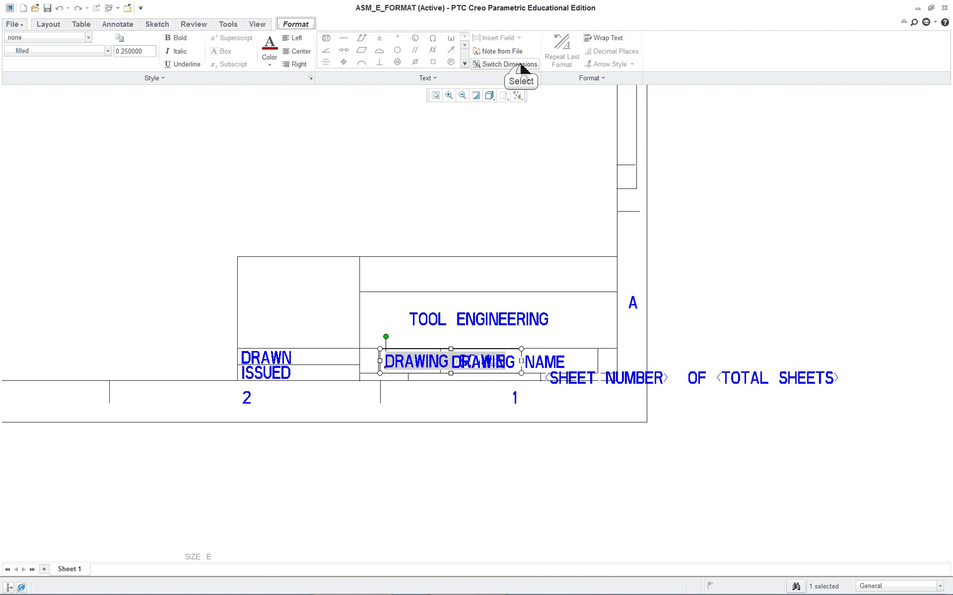
{"action": "left_click", "coordinate": [520, 65]}
{"action": "left_click", "coordinate": [692, 360]}
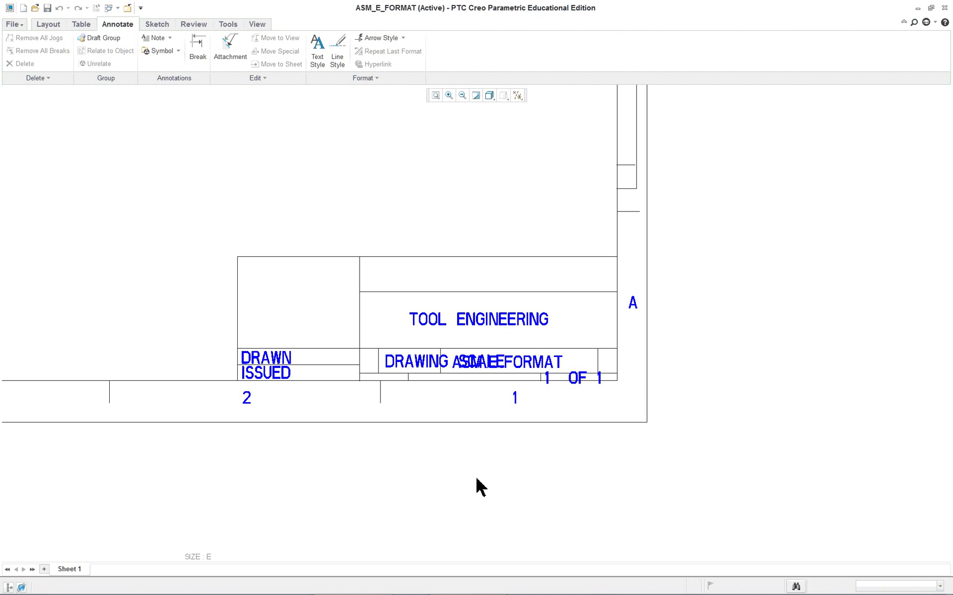
{"action": "key", "text": "alt+Tab"}
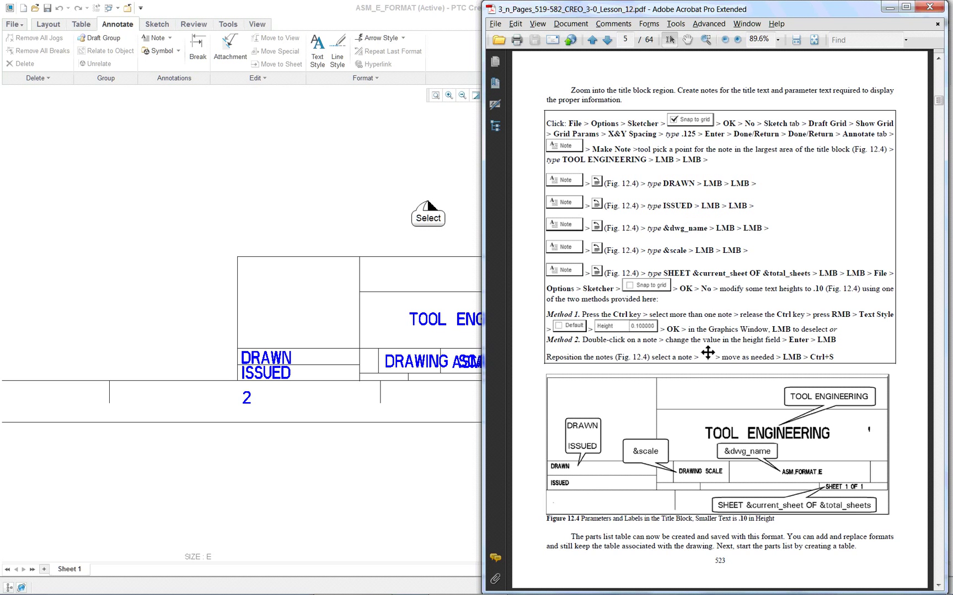
{"action": "key", "text": "alt+Tab"}
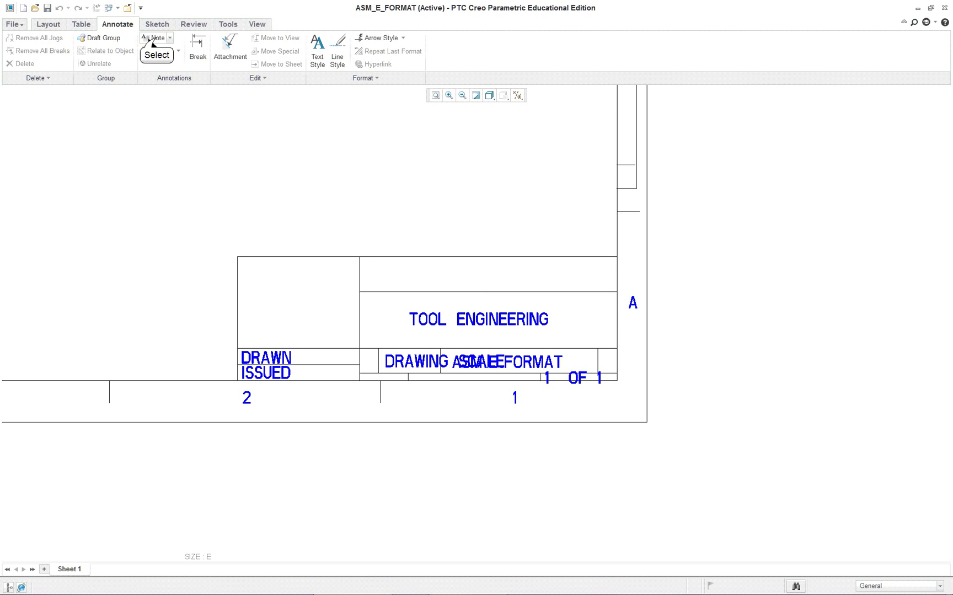
{"action": "left_click", "coordinate": [156, 37]}
{"action": "left_click", "coordinate": [217, 179]}
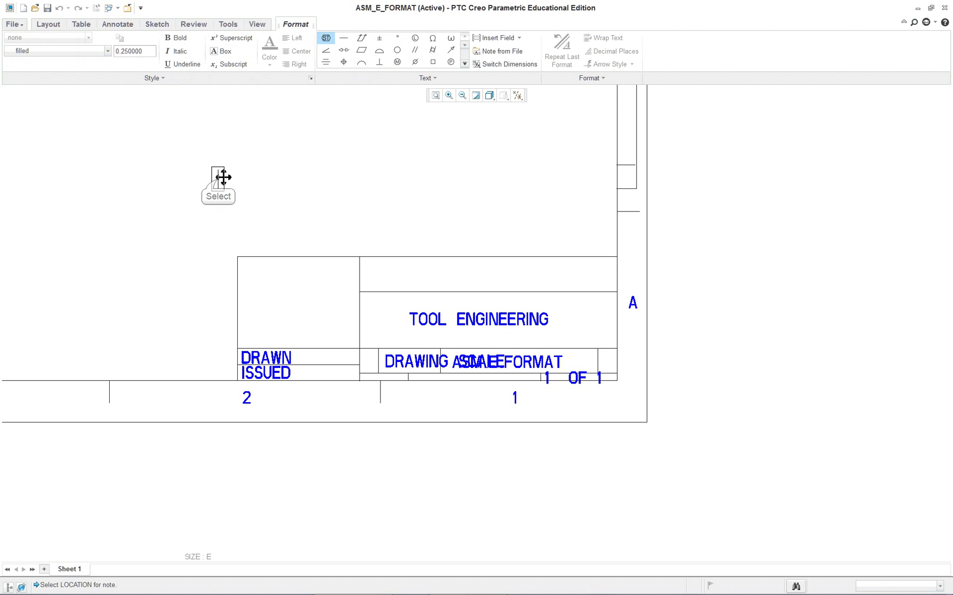
{"action": "left_click", "coordinate": [489, 40]}
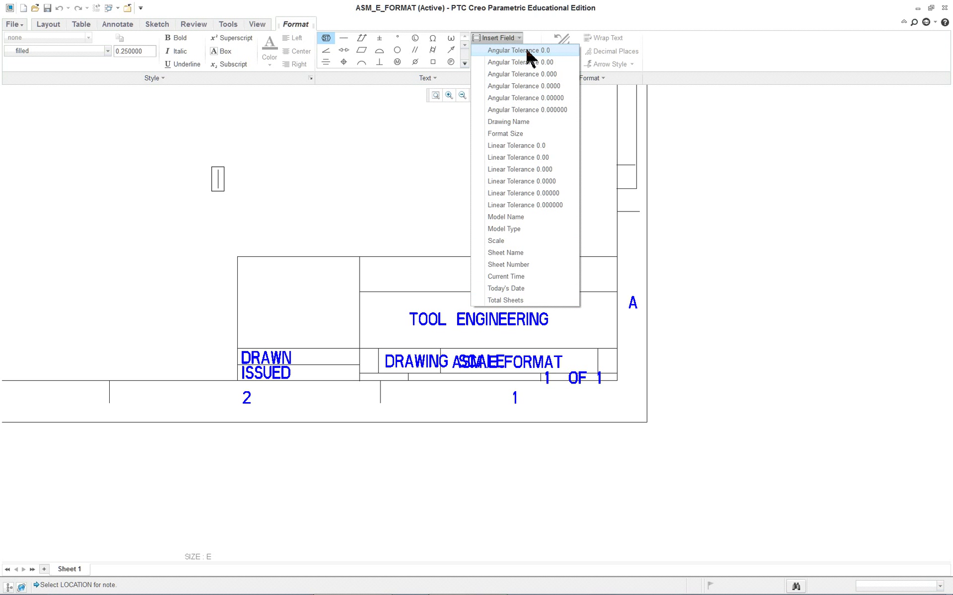
{"action": "left_click", "coordinate": [409, 172]}
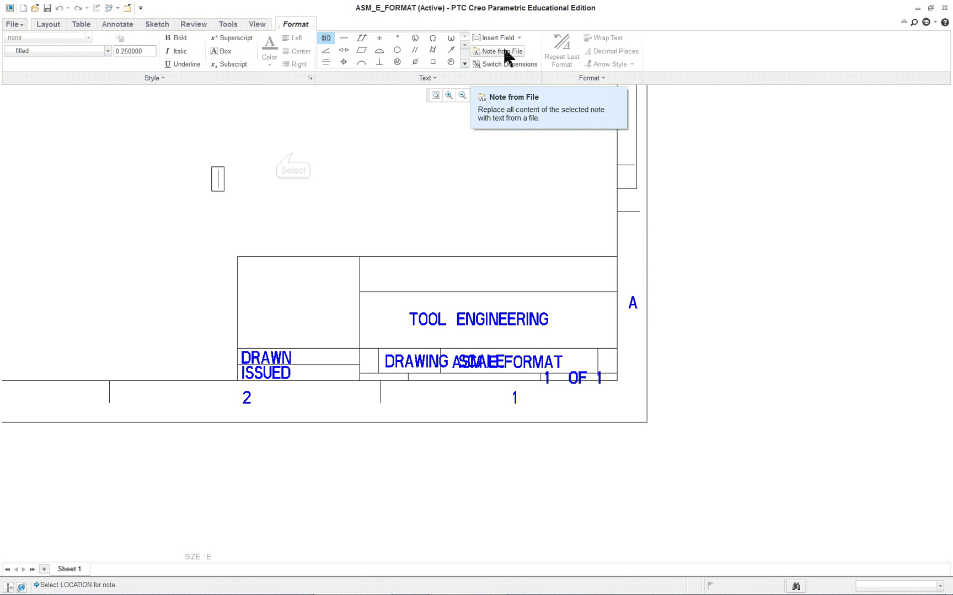
{"action": "middle_click", "coordinate": [292, 155]}
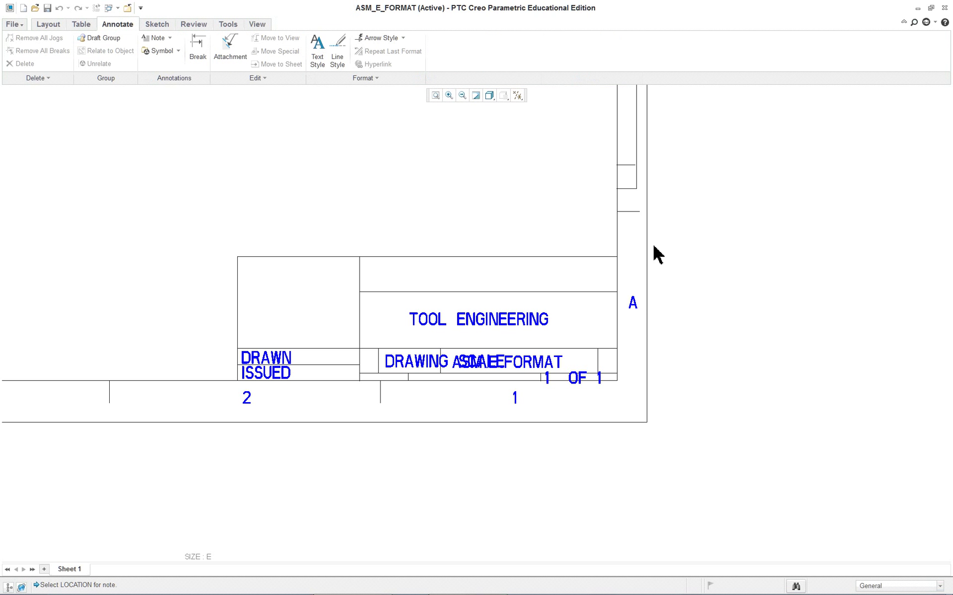
Inspect the title block notes one by one, including ISSUED, DRAWING SCALE, the drawing name and the sheet numbering.
{"action": "scroll", "coordinate": [733, 394], "scroll_direction": "up", "scroll_amount": 2}
{"action": "scroll", "coordinate": [627, 404], "scroll_direction": "down", "scroll_amount": 4}
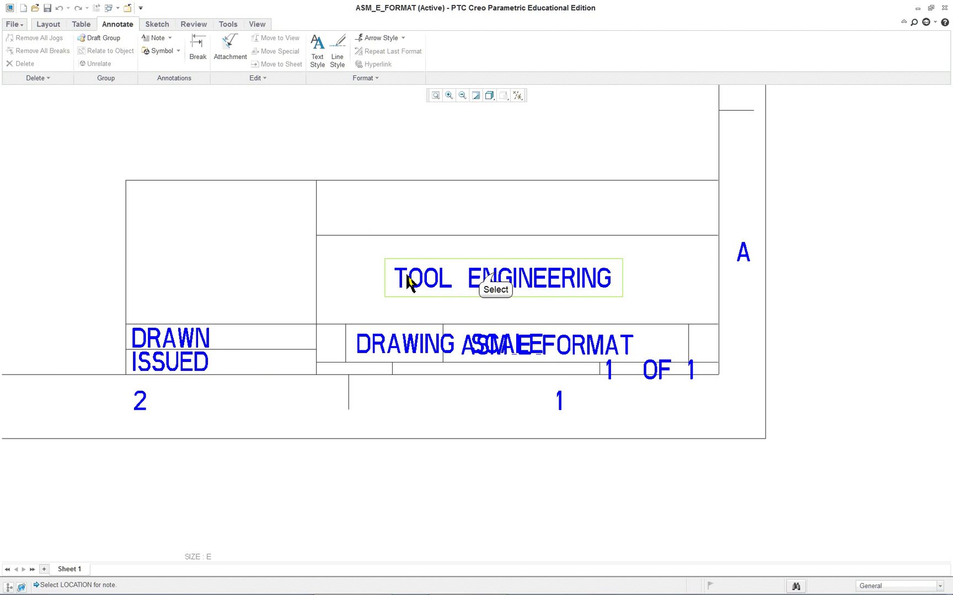
{"action": "left_click", "coordinate": [492, 274]}
{"action": "left_click", "coordinate": [168, 339]}
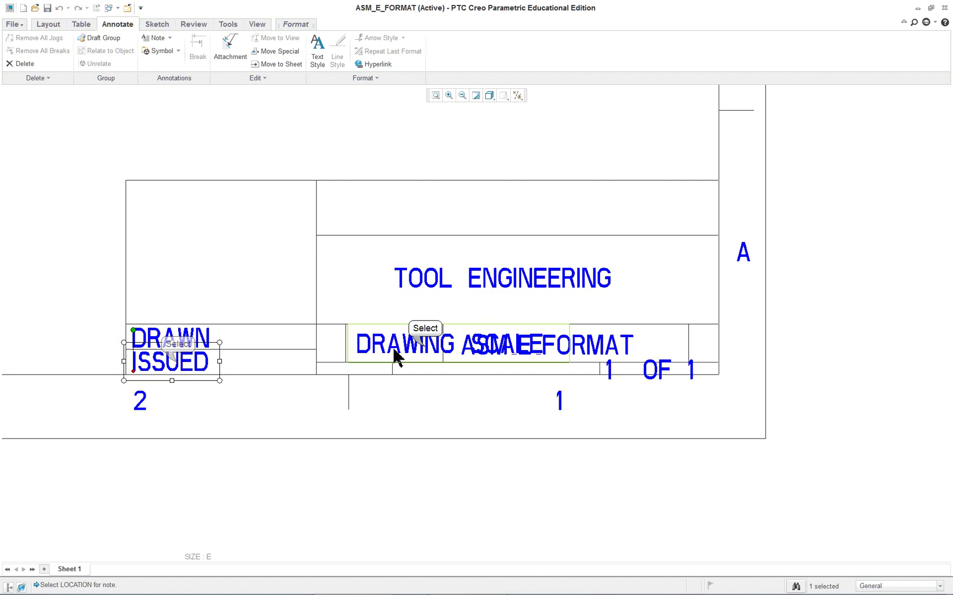
{"action": "left_click", "coordinate": [422, 354]}
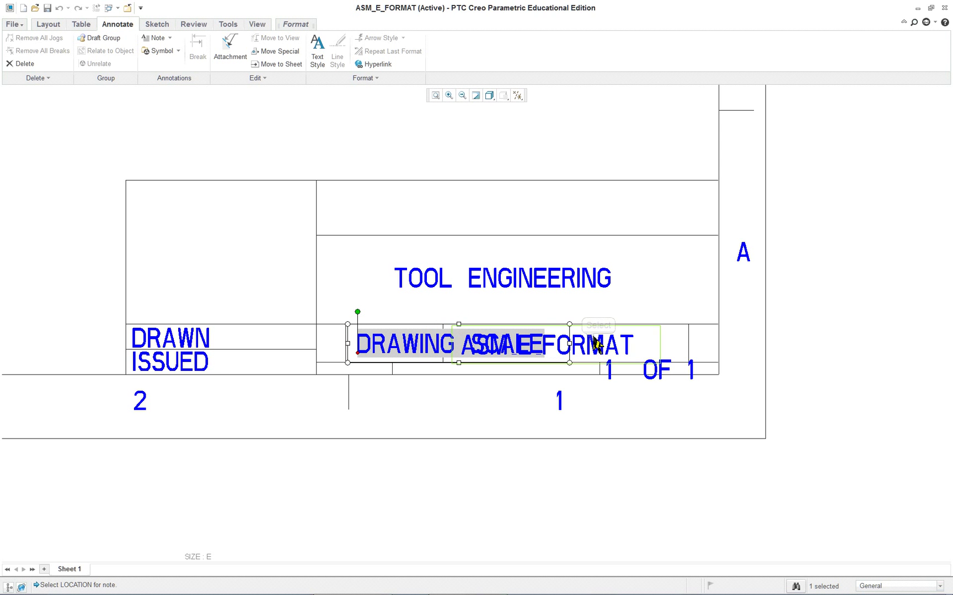
{"action": "left_click", "coordinate": [618, 353]}
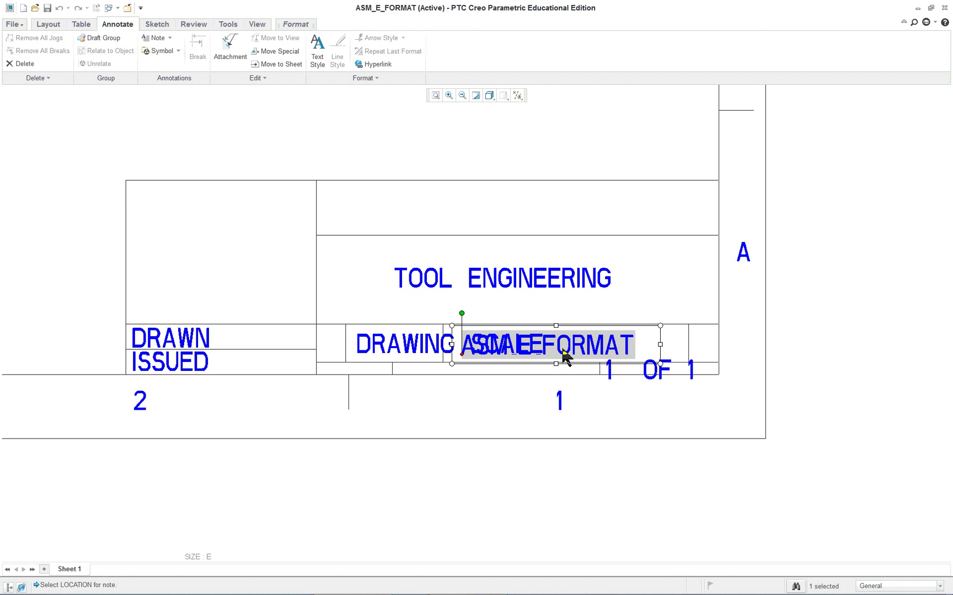
{"action": "left_click", "coordinate": [633, 368]}
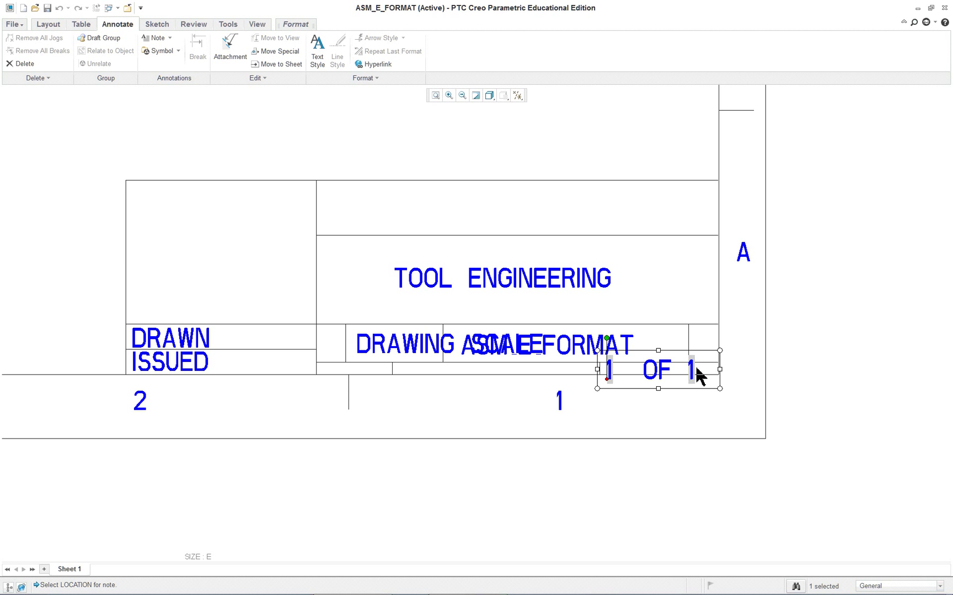
{"action": "left_click", "coordinate": [797, 393]}
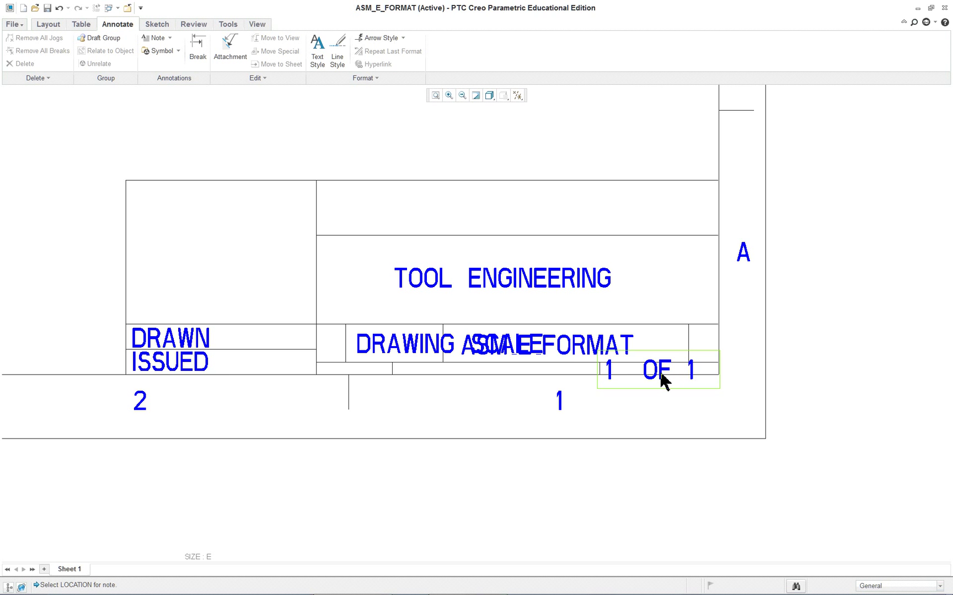
{"action": "scroll", "coordinate": [516, 336], "scroll_direction": "up", "scroll_amount": 3}
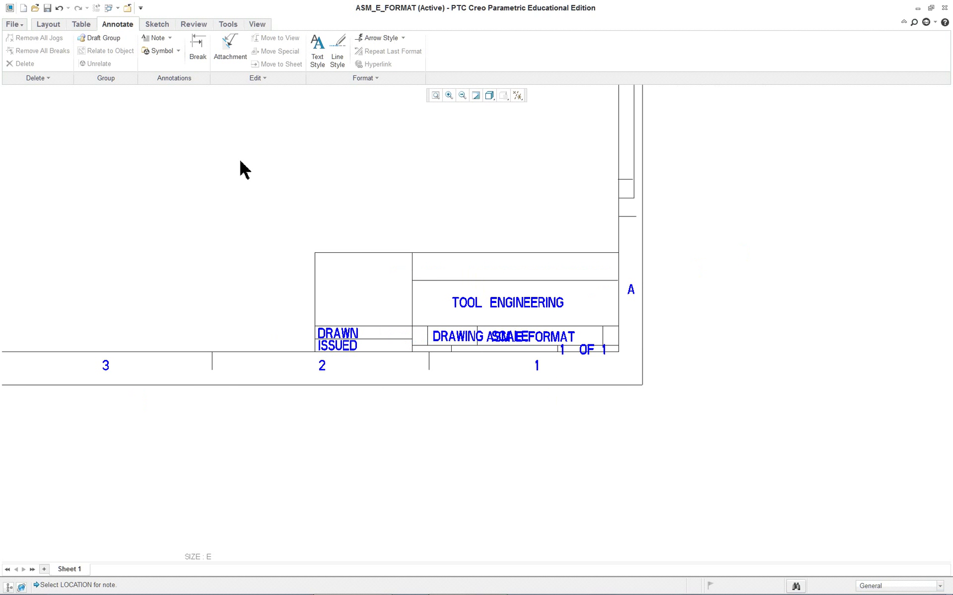